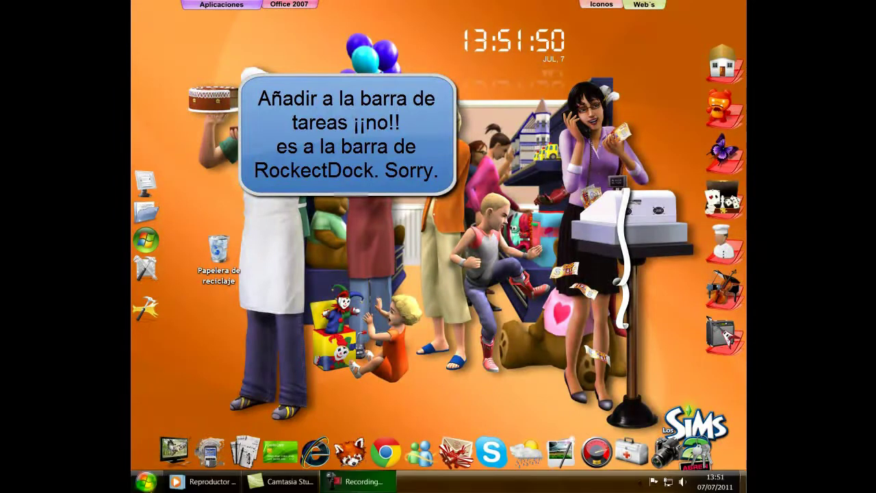
Browse to the Archivos de programa (x86) folder on Disco local (C:) to look for RocketDock, and close the window.
left_click(146, 480)
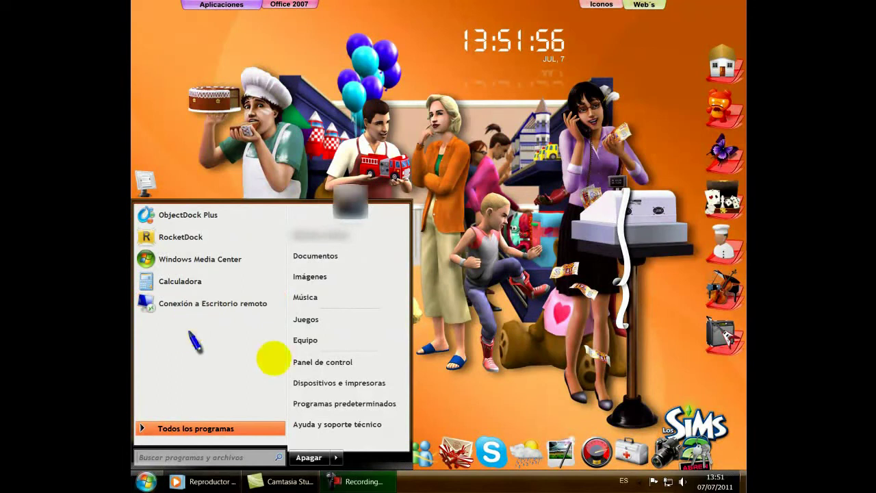
left_click(312, 340)
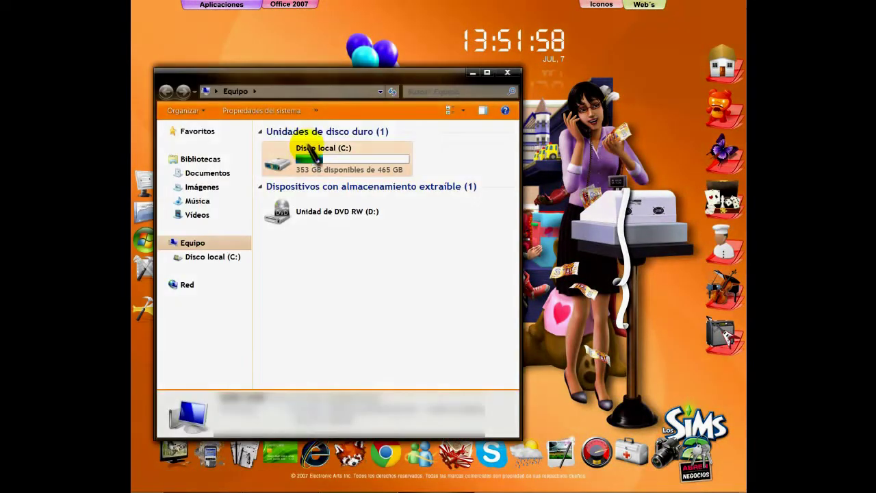
double_click(311, 158)
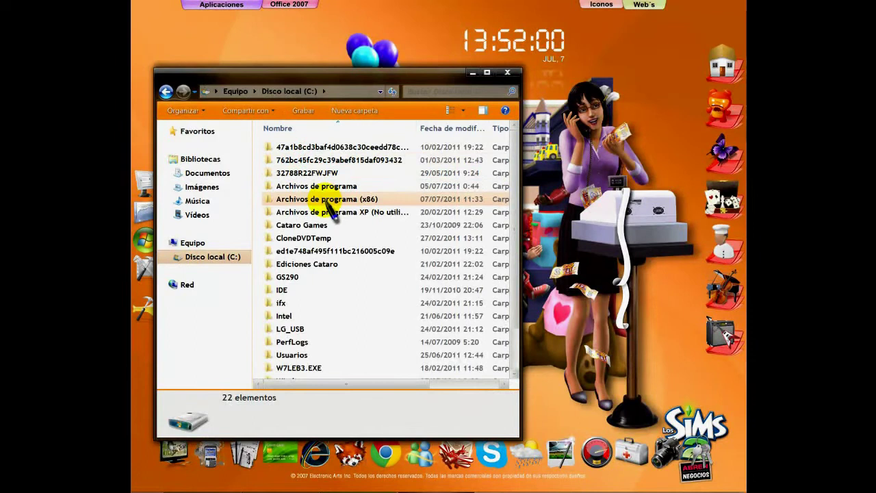
double_click(293, 198)
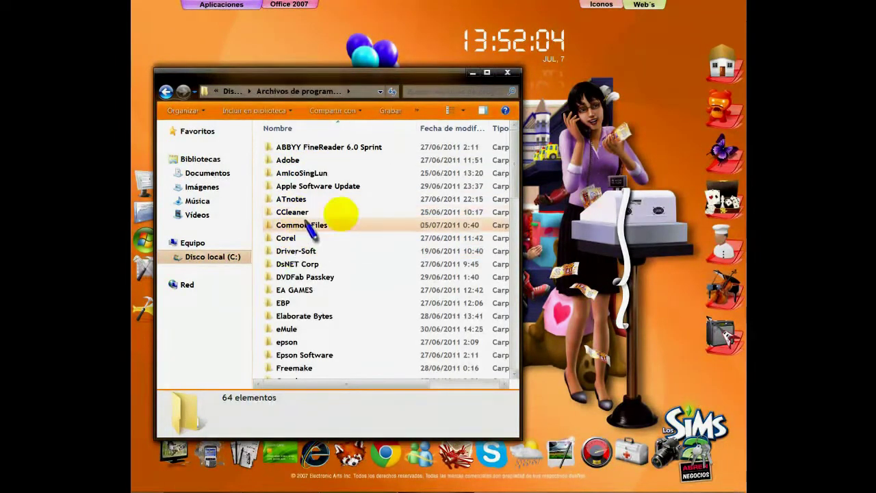
left_click(500, 89)
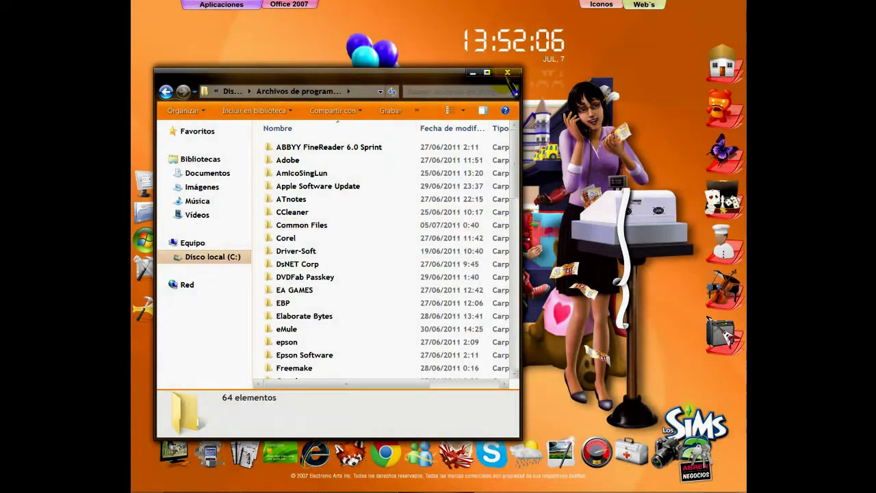
left_click(507, 72)
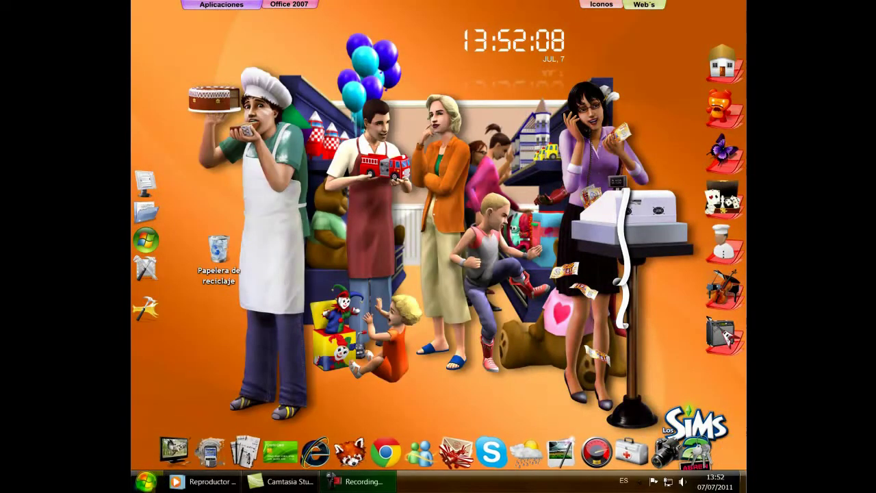
Place a RocketDock shortcut on the desktop from the Start menu's program list.
left_click(145, 481)
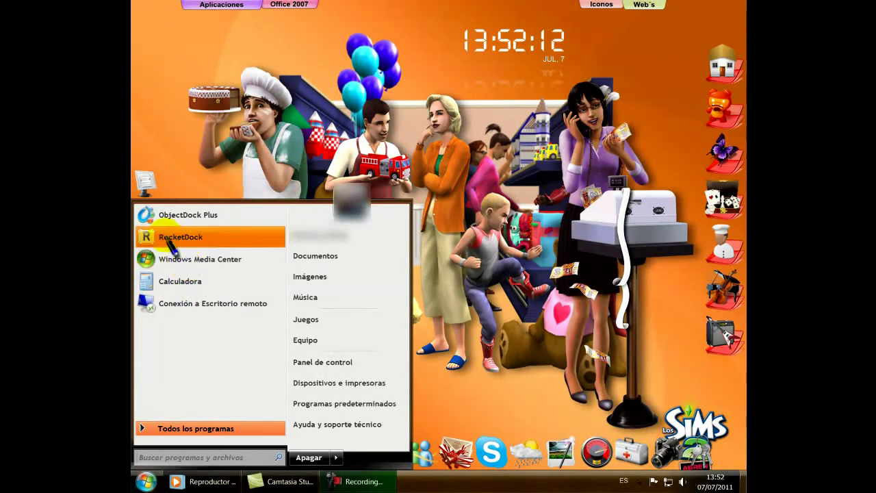
left_click(167, 238)
left_click_drag(169, 246, 220, 166)
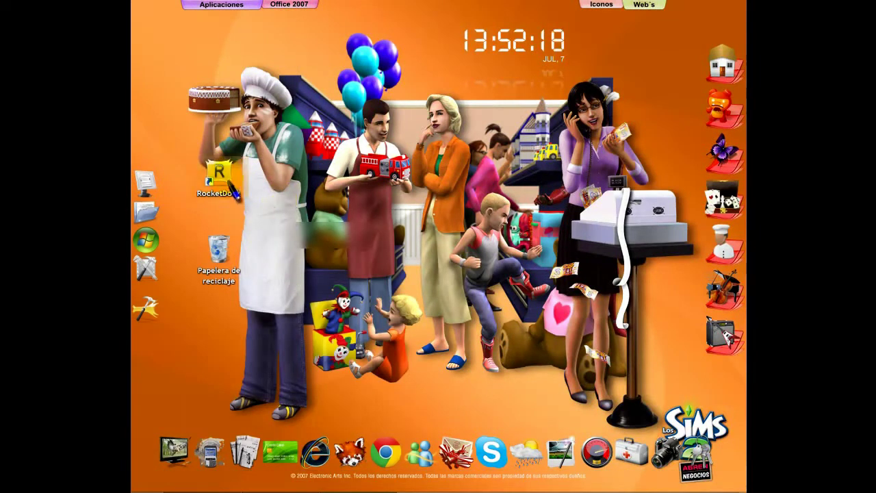
Add the desktop RocketDock shortcut to the dock and move it just below the crossed-tools icon.
left_click_drag(222, 171, 155, 255)
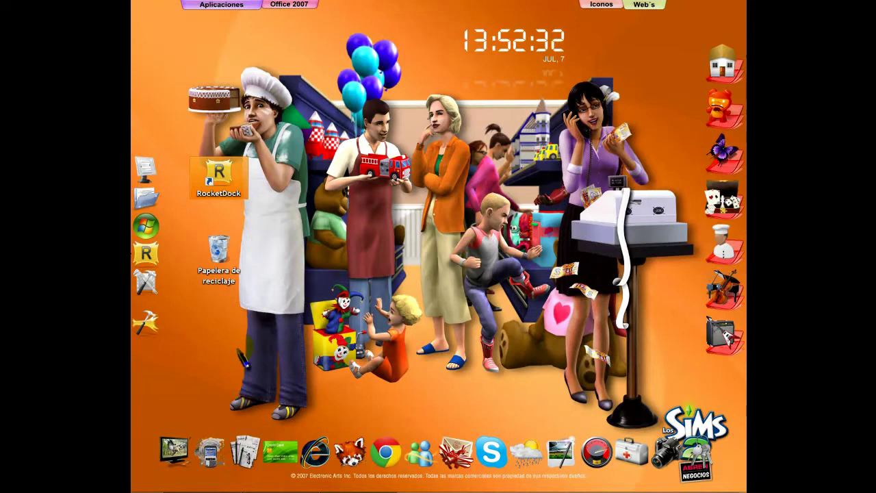
left_click(159, 260)
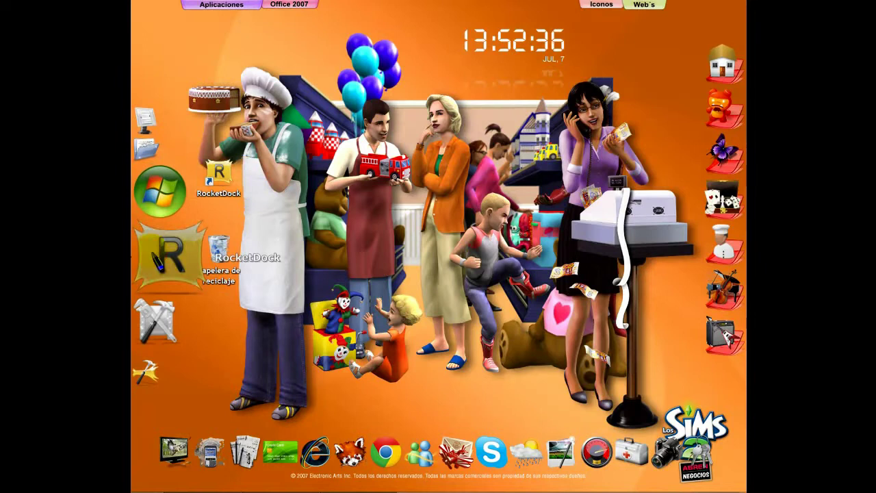
left_click_drag(159, 260, 433, 346)
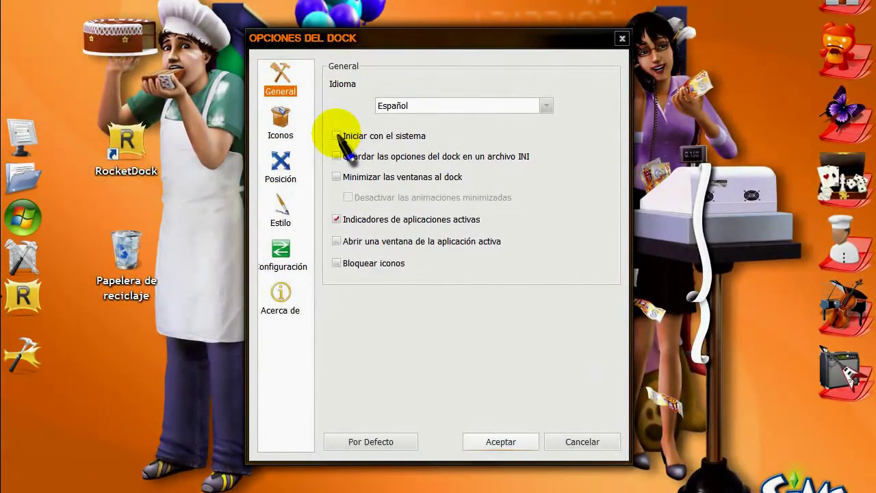
Enable Iniciar con el sistema and Guardar las opciones del dock en un archivo INI in the dock's general options.
left_click(336, 135)
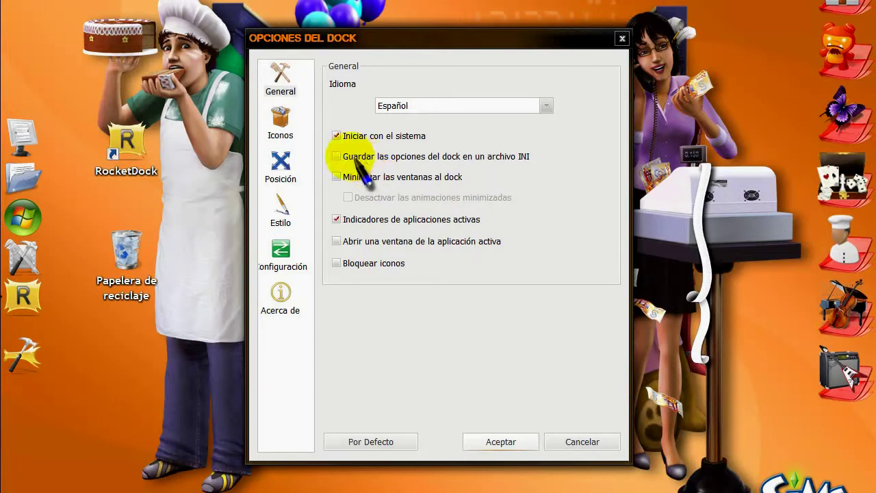
left_click(336, 157)
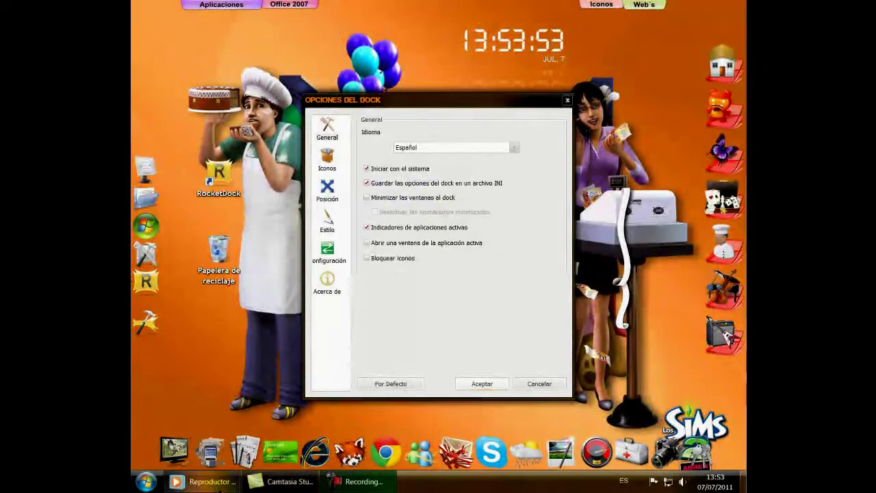
Switch to Google Chrome on YouTube to demonstrate an active application, and minimize its window.
mouse_move(308, 486)
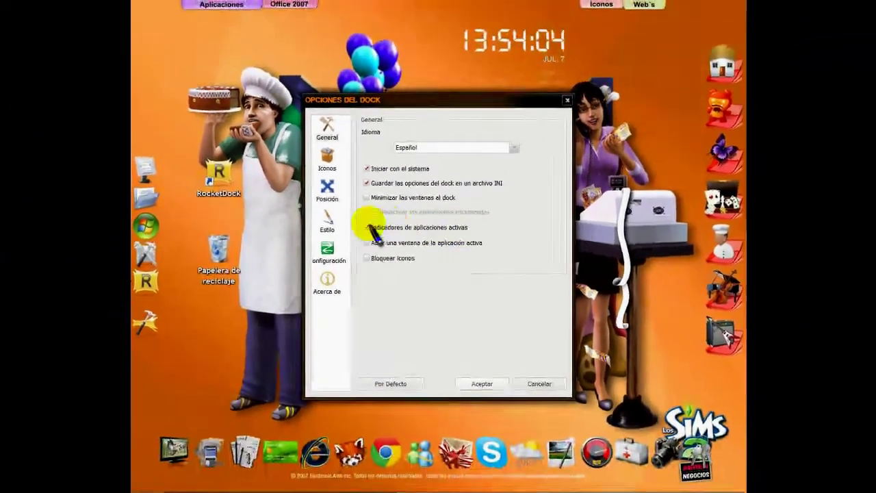
left_click(388, 442)
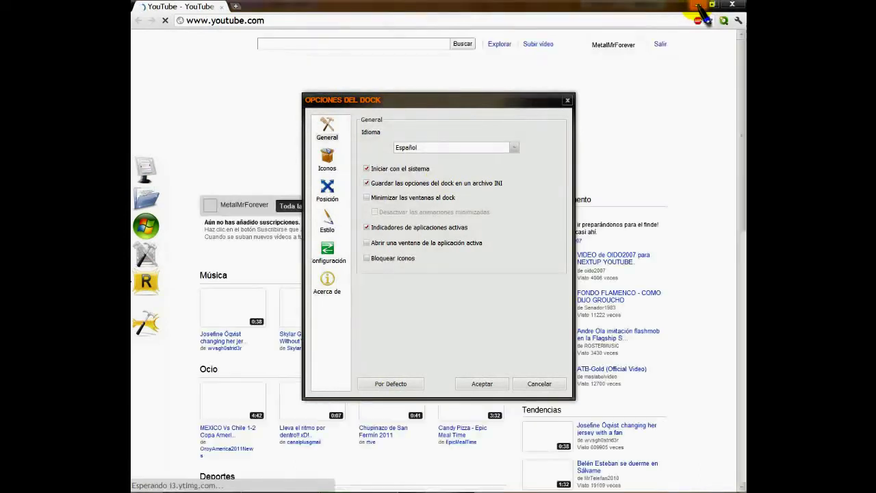
left_click(699, 5)
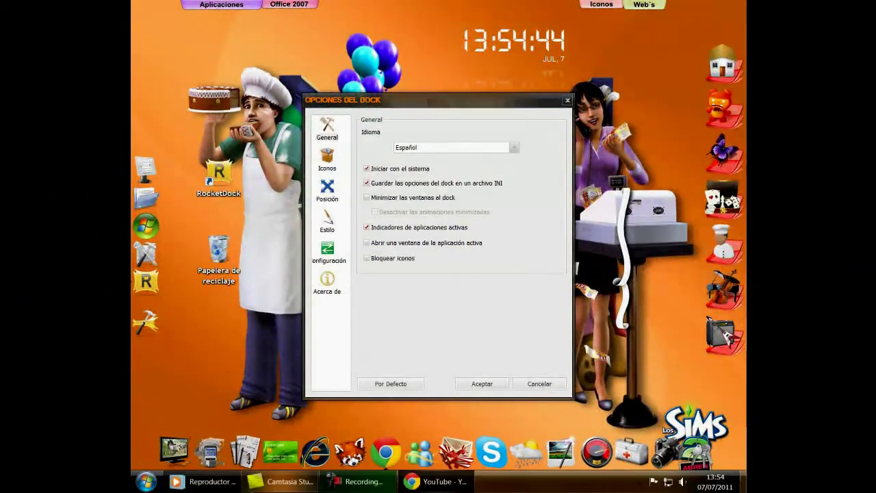
Enable Bloquear iconos in the general options and accept the dock settings.
mouse_move(281, 481)
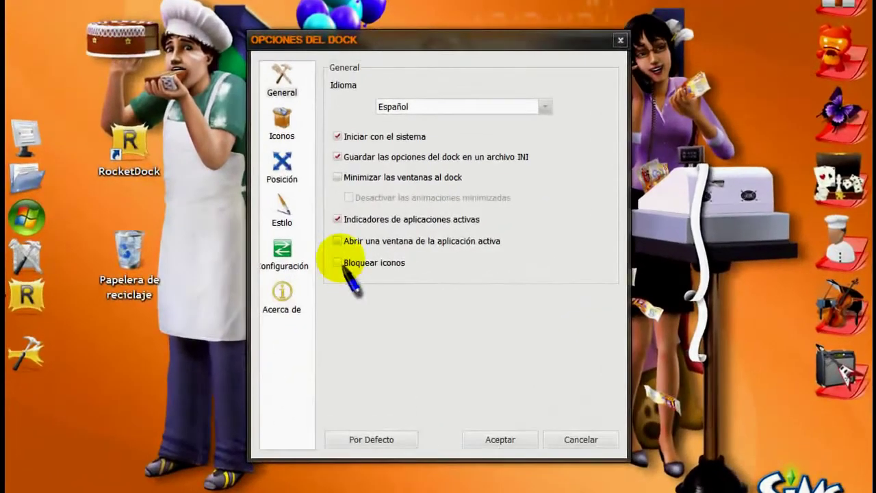
left_click(337, 262)
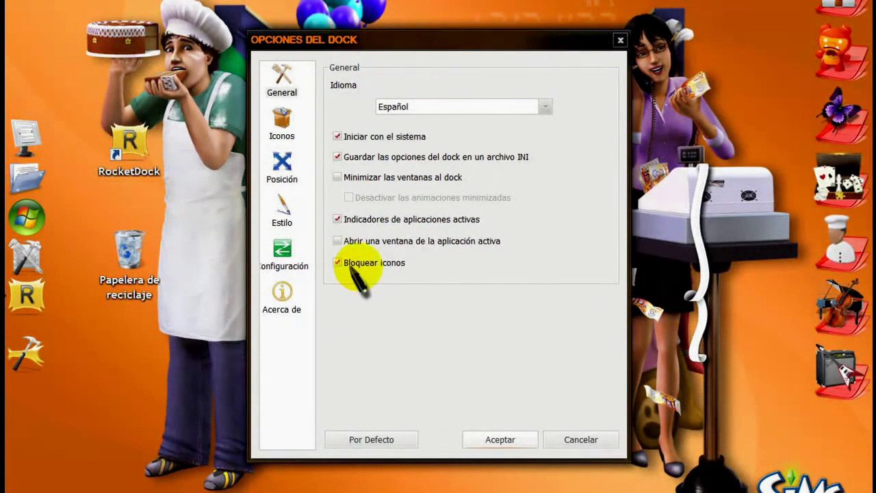
left_click(491, 440)
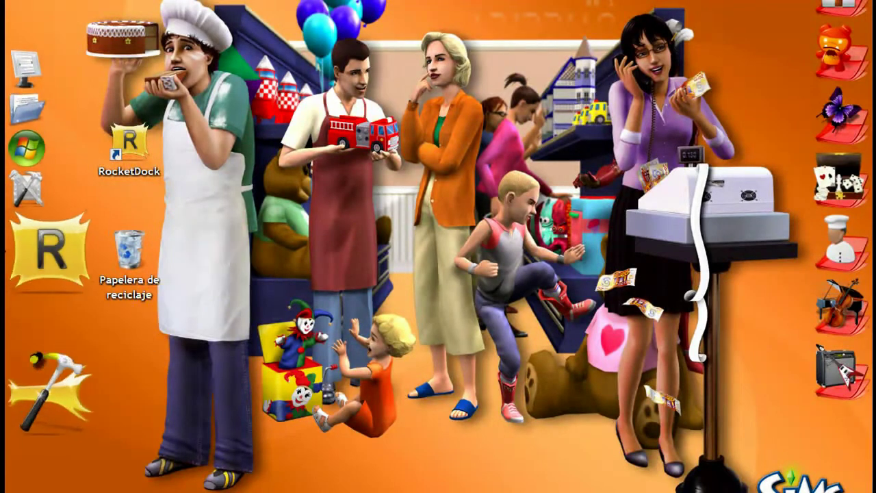
Reopen the dock options at the icon settings, try an Opacidad of 50%, and restore it to 100%.
left_click(48, 383)
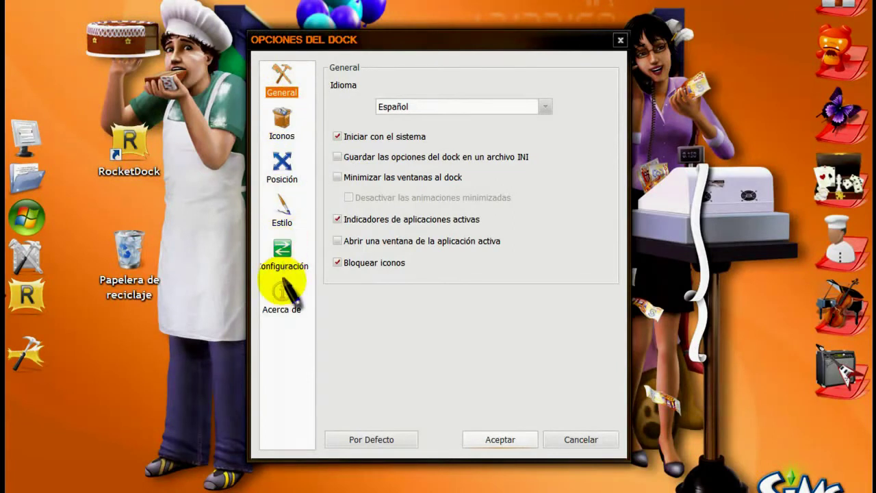
left_click(284, 114)
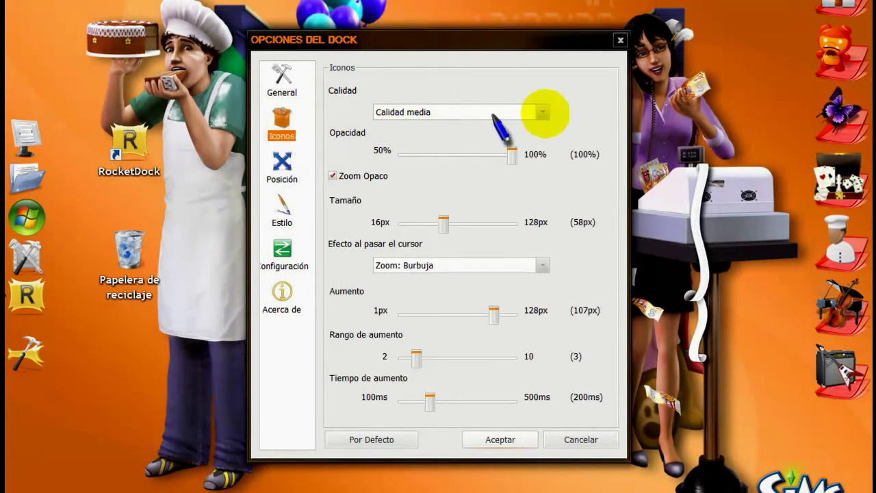
left_click_drag(513, 157, 421, 156)
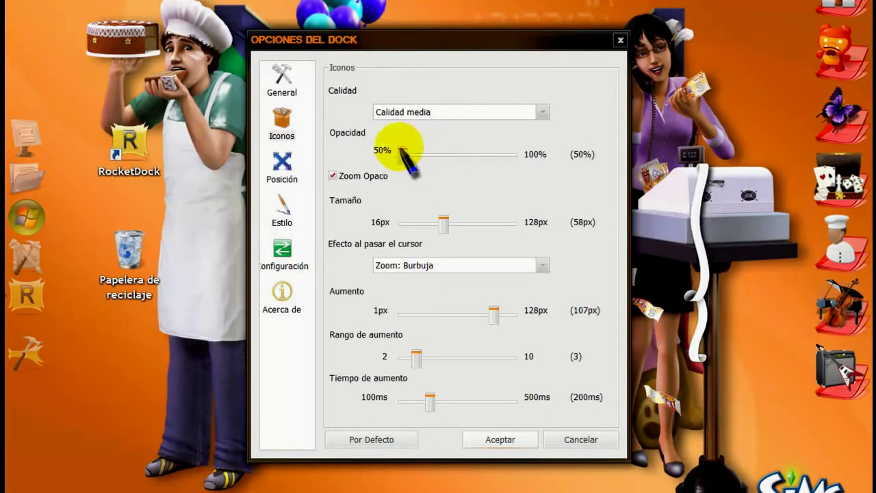
left_click_drag(400, 156, 505, 157)
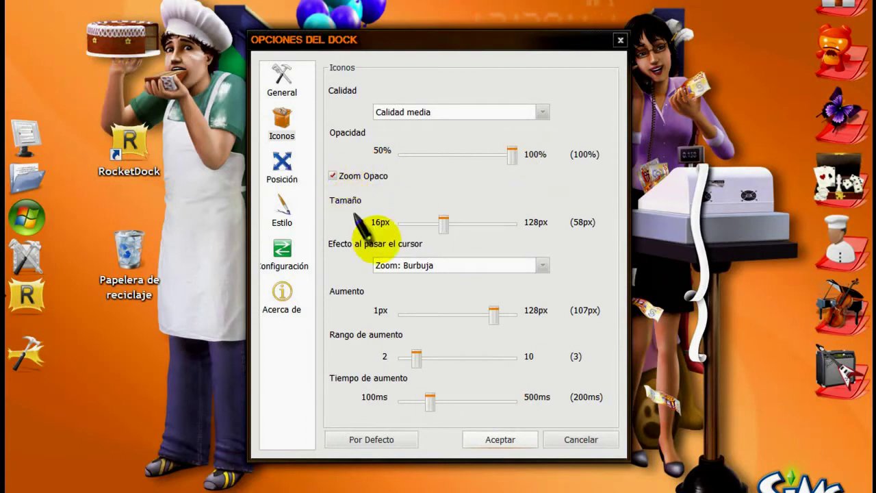
Set the dock icons' Tamaño to 60px and Aumento to 116px, reviewing the available cursor hover effects.
mouse_move(443, 225)
left_mouse_down()
mouse_move(493, 226)
mouse_move(446, 225)
left_mouse_up()
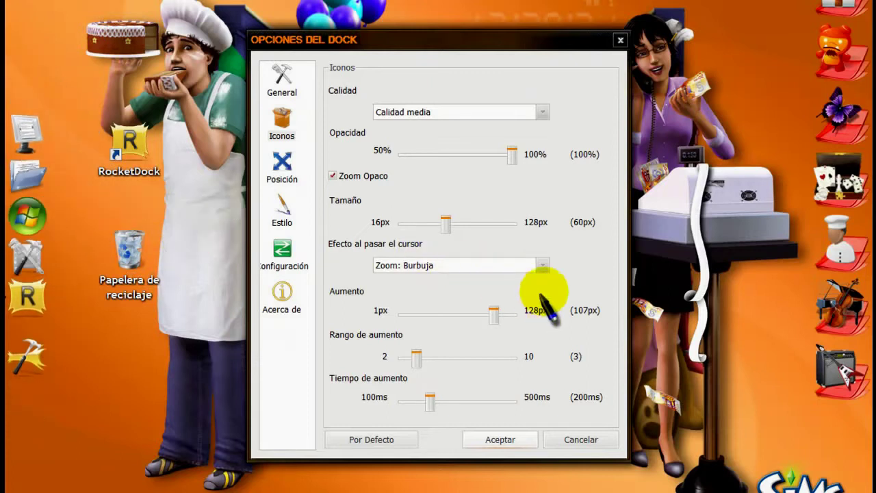
left_click(542, 265)
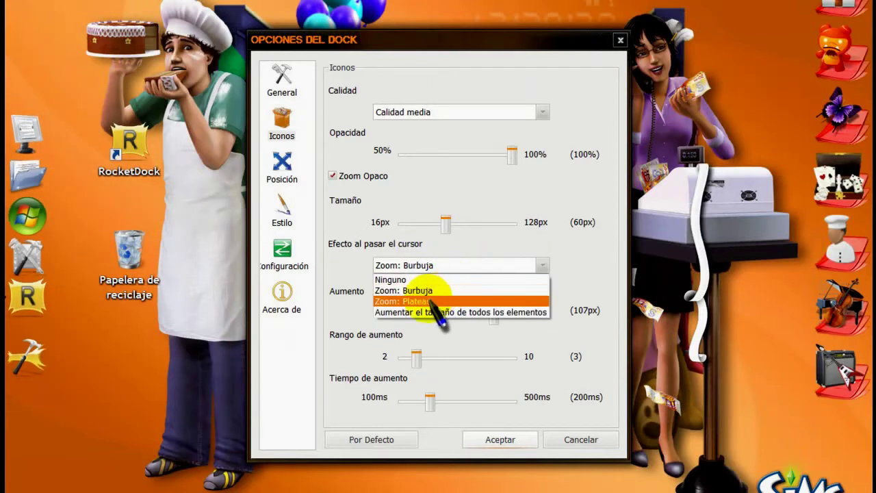
left_click(546, 261)
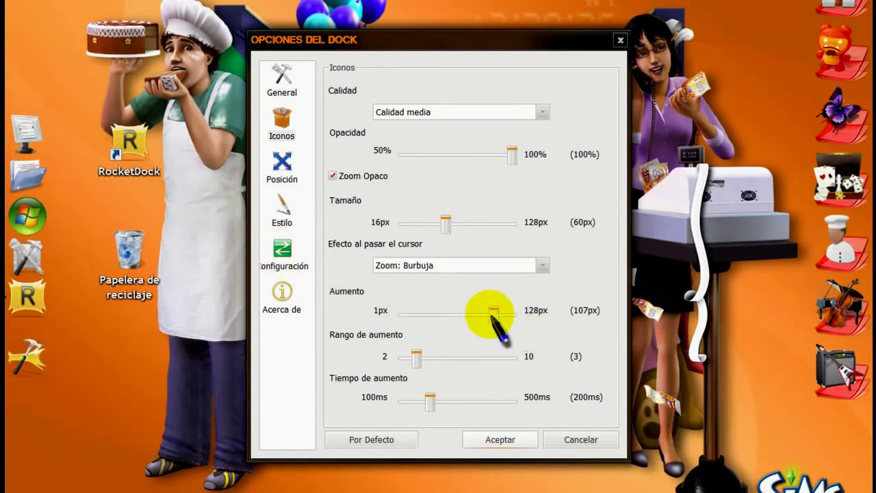
left_click_drag(491, 314, 430, 315)
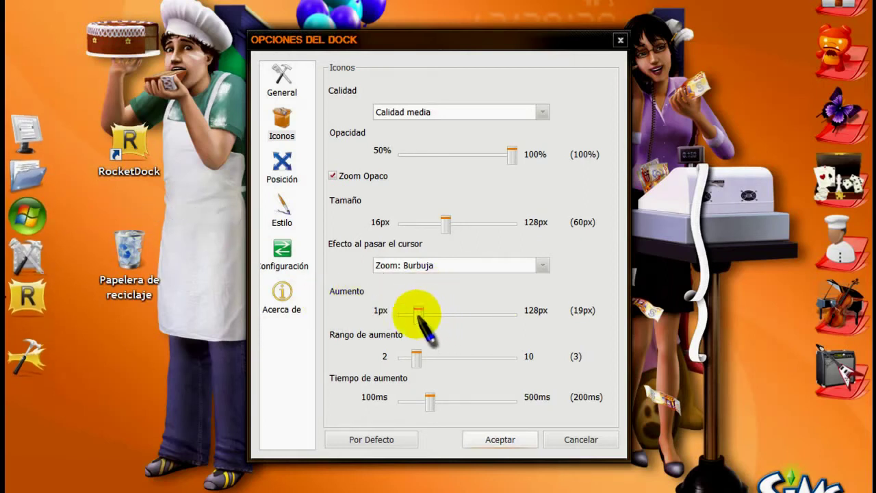
left_click_drag(451, 317, 501, 319)
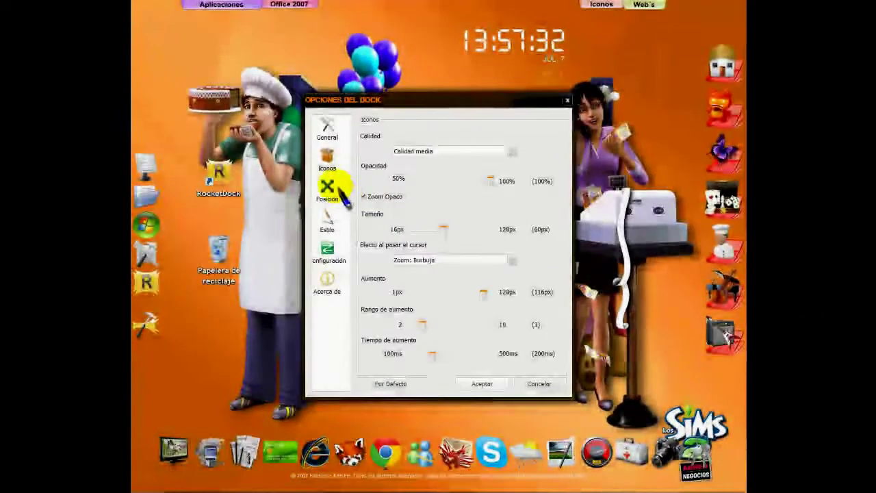
In the dock's position settings, try the screen positions Arriba and Abajo, and return it to Izquierda.
left_click(297, 173)
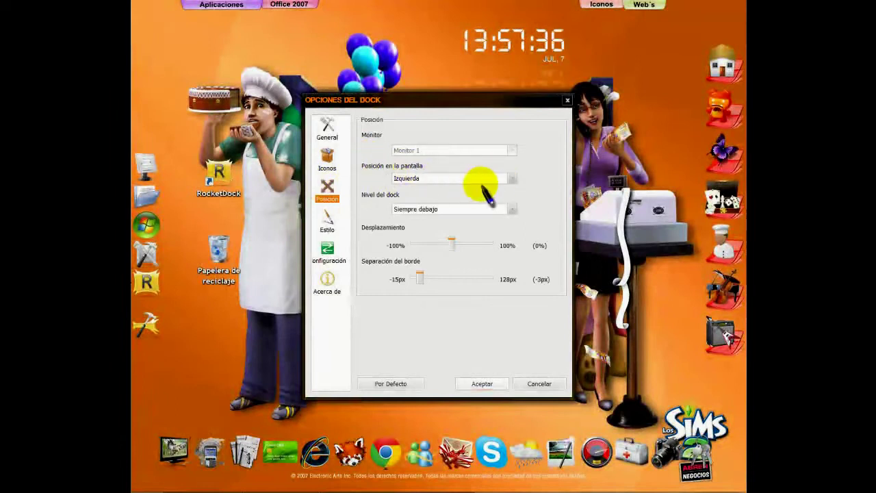
left_click(510, 179)
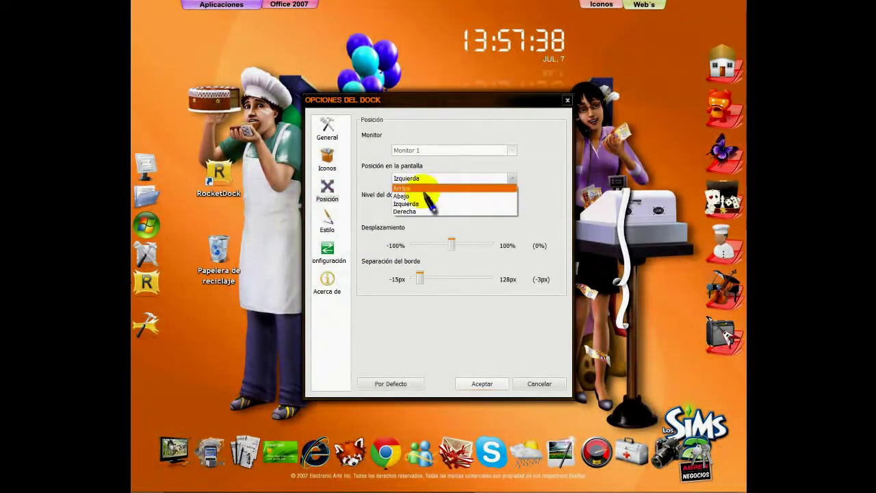
left_click(403, 189)
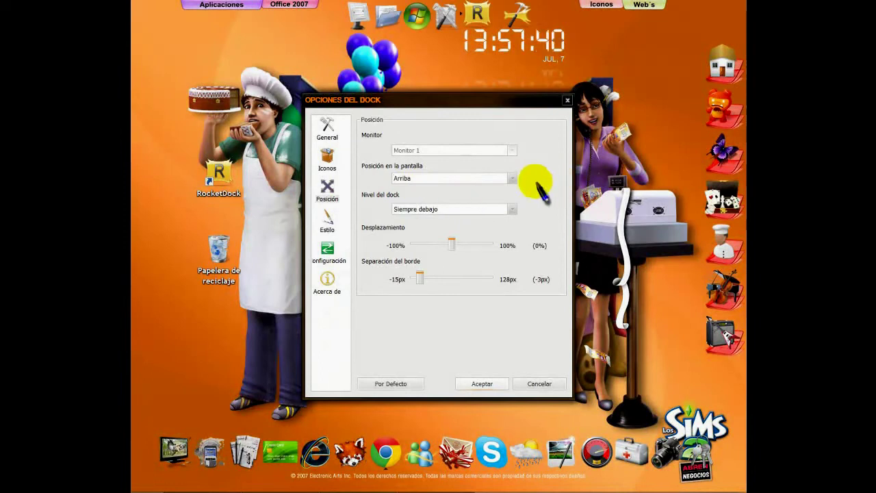
left_click(512, 179)
left_click(403, 196)
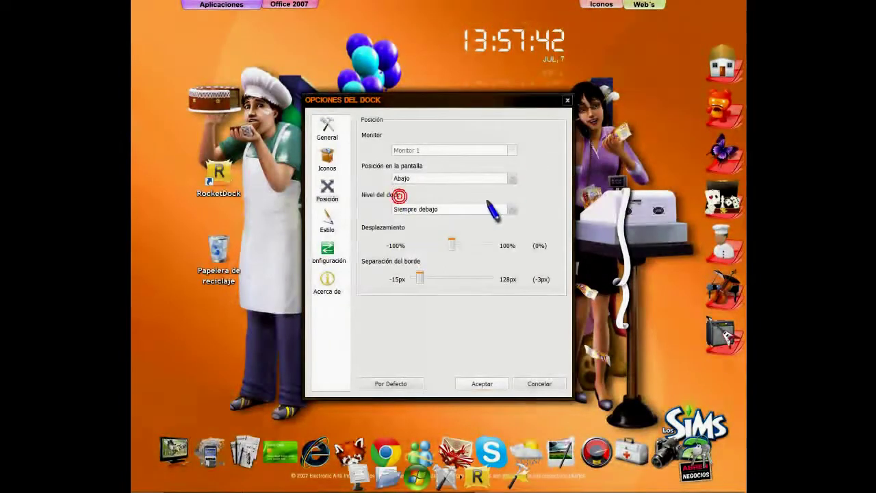
left_click(510, 179)
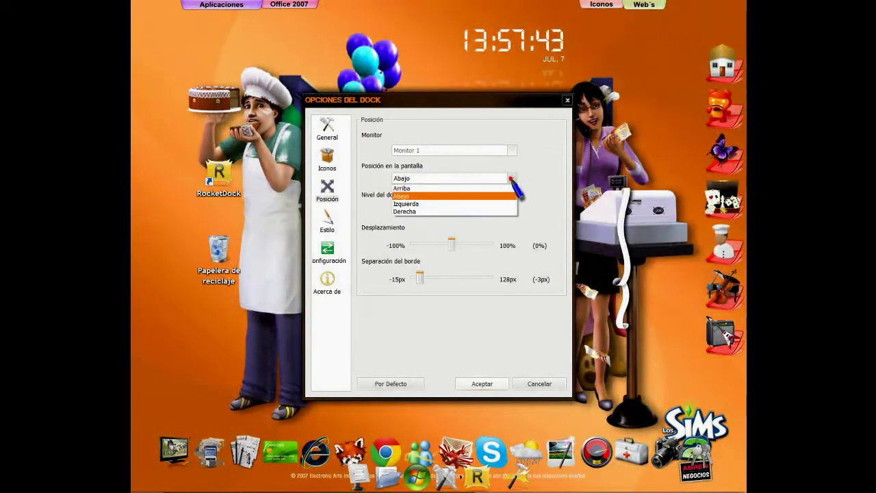
left_click(405, 204)
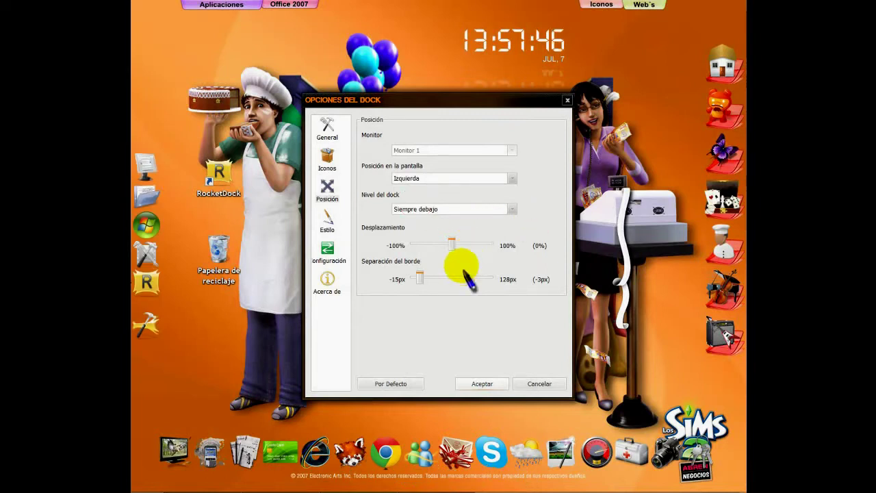
Try a Desplazamiento of -6% and a different Separación del borde, and check the dock's Siempre debajo level against an open browser window.
mouse_move(452, 241)
left_mouse_down()
mouse_move(464, 242)
mouse_move(425, 240)
mouse_move(449, 244)
left_mouse_up()
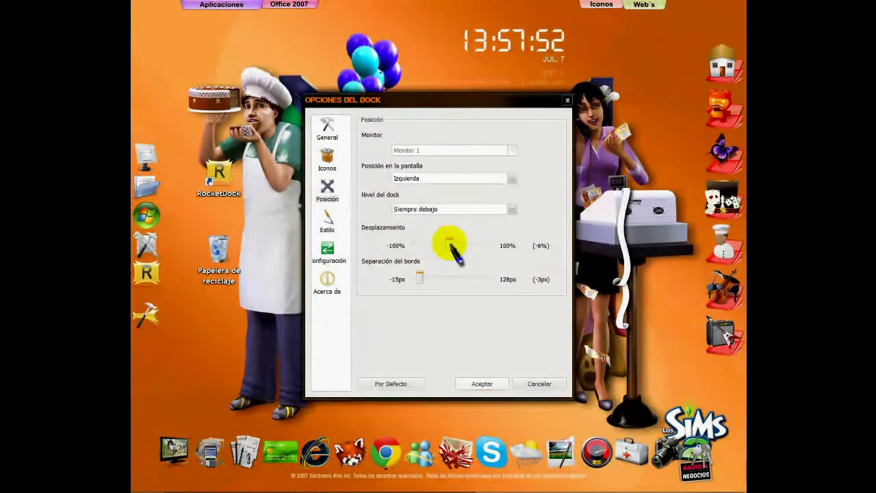
left_click_drag(419, 275, 445, 277)
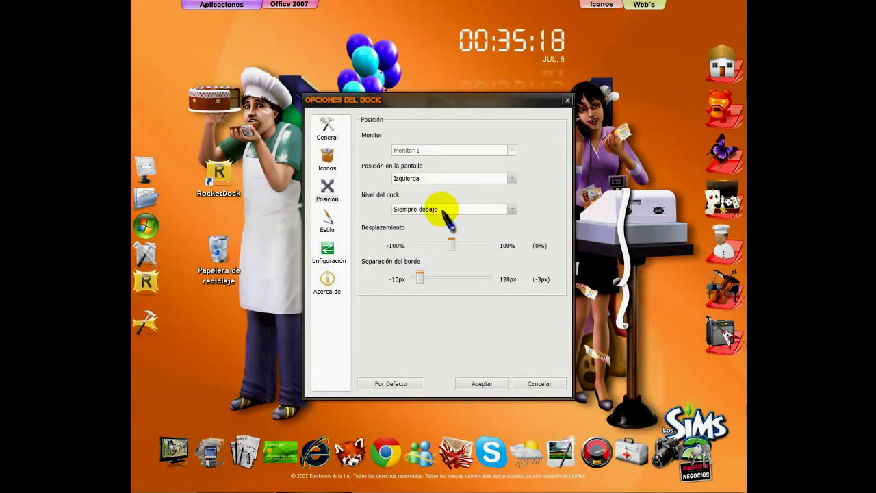
left_click(393, 445)
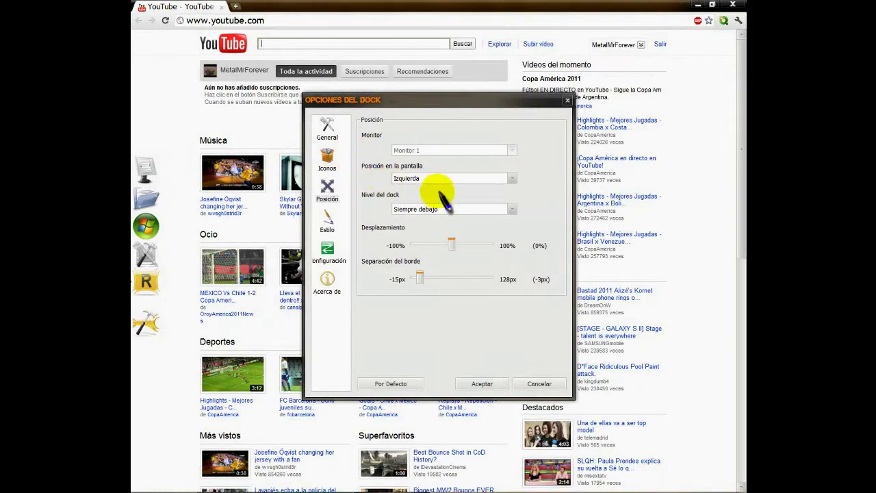
left_click(696, 5)
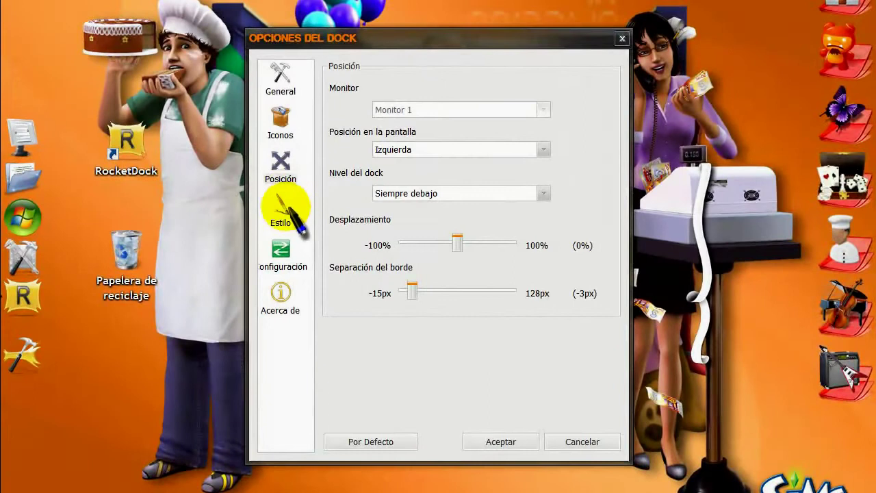
In the dock's style settings, preview the available Tema options from AstroGlass through to ZaKtoon.
left_click(329, 222)
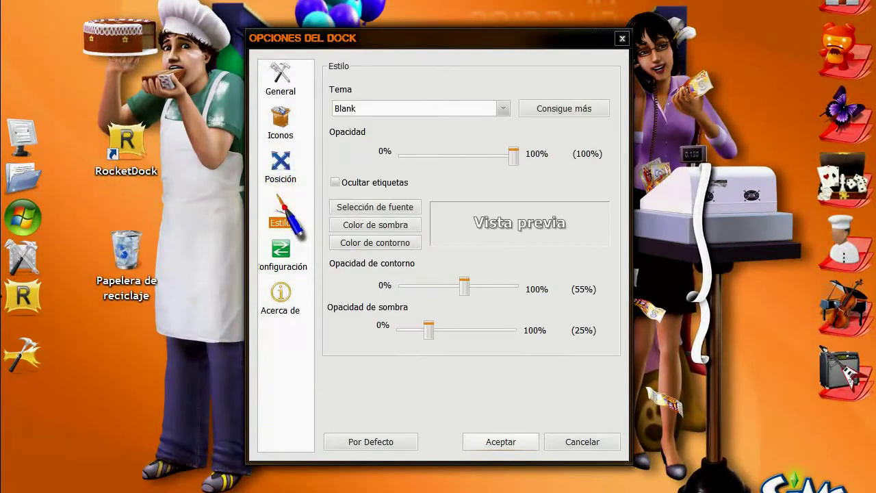
left_click(503, 109)
left_click(404, 123)
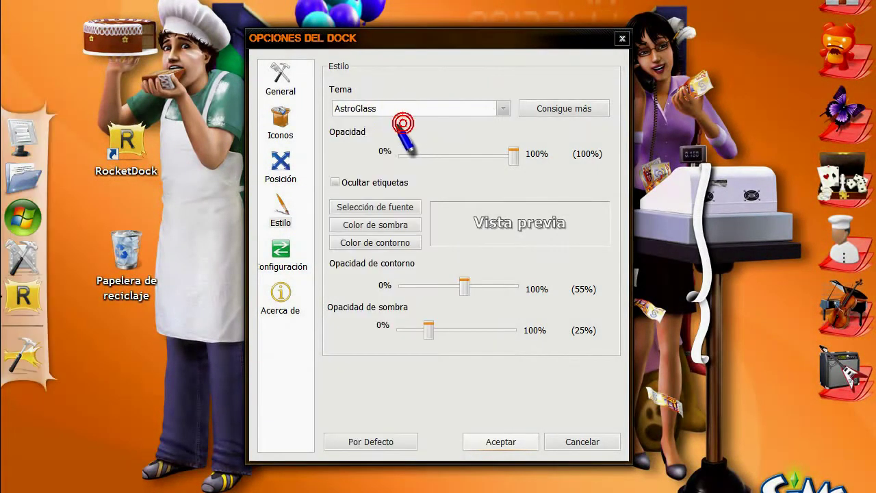
scroll(380, 103, "down", 1)
scroll(378, 110, "down", 4)
scroll(376, 111, "down", 4)
scroll(380, 110, "down", 4)
scroll(380, 115, "down", 3)
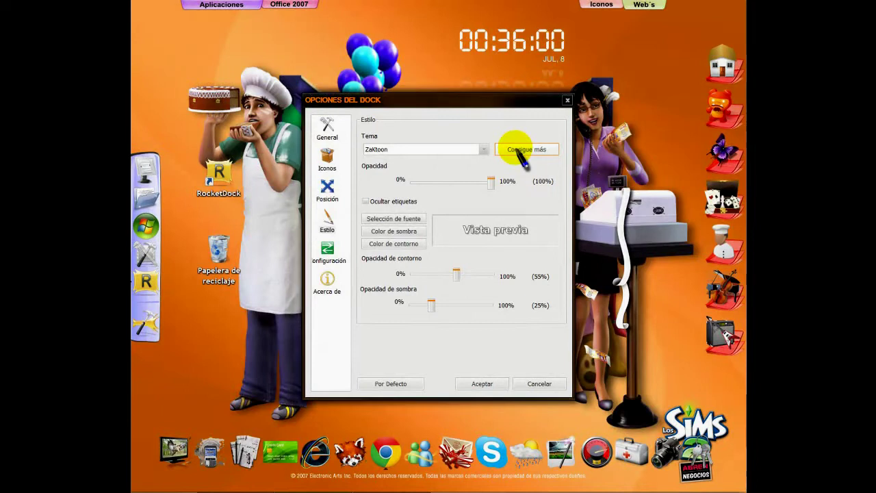
Open the website offering more skins from the style settings, close the dock options, and close the extra Get Skins page.
left_click(519, 152)
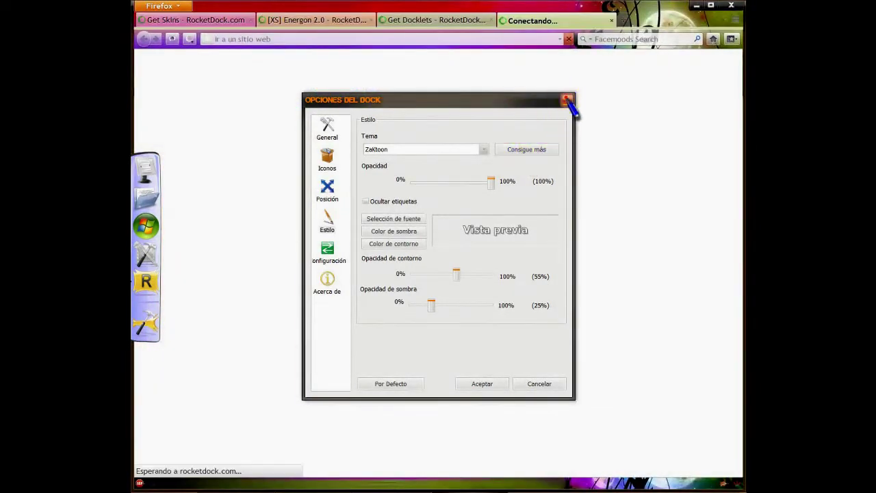
left_click(568, 100)
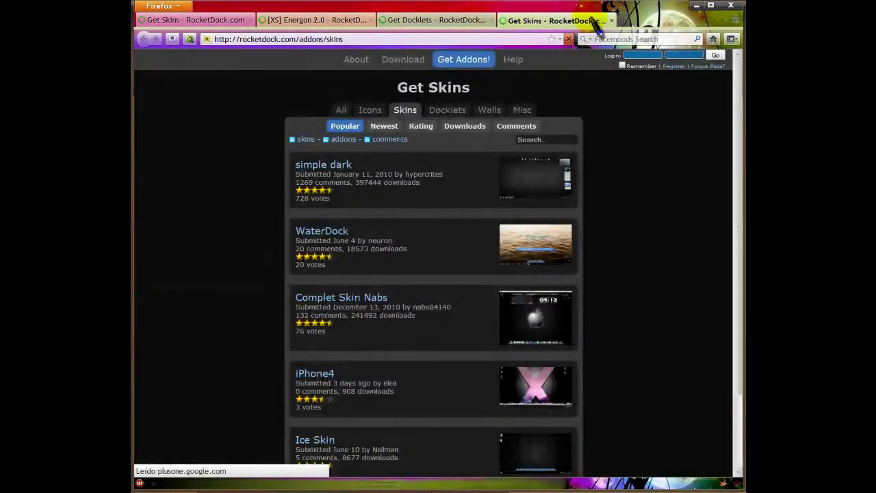
left_click(611, 21)
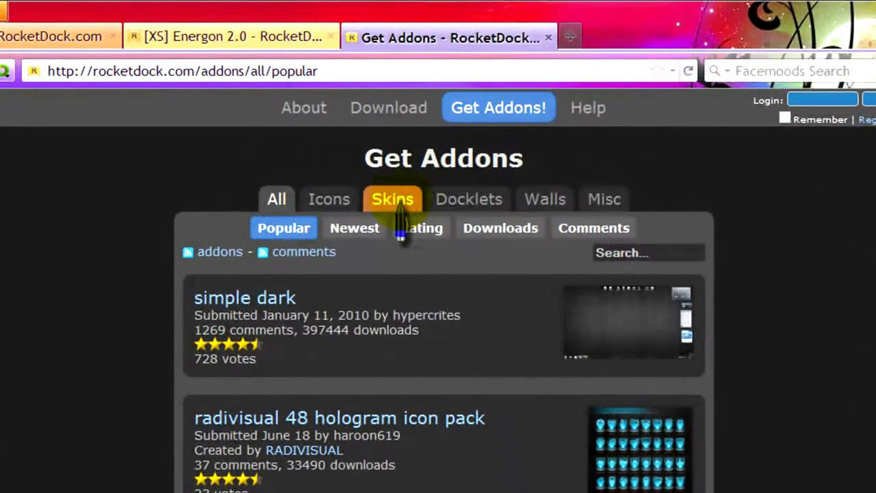
Find the Republic Of Gamers skin among the RocketDock skins and download it as ROG-v1.zip, saving the file.
left_click(404, 128)
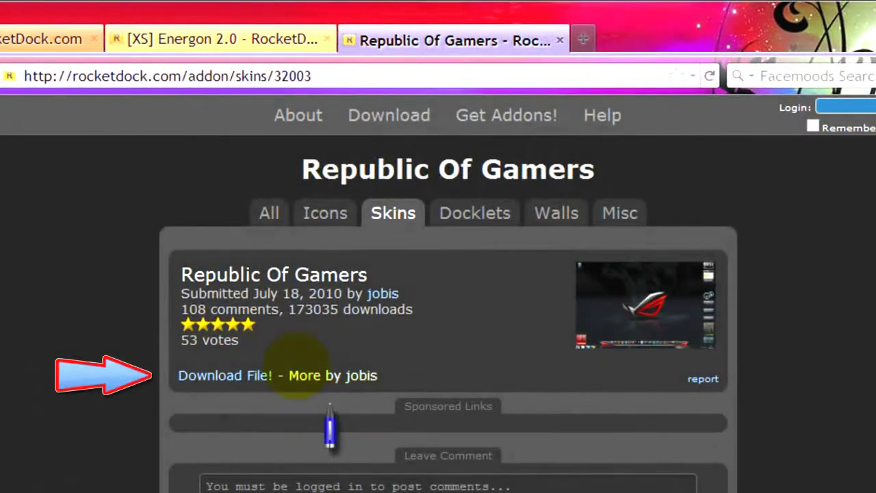
left_click(233, 375)
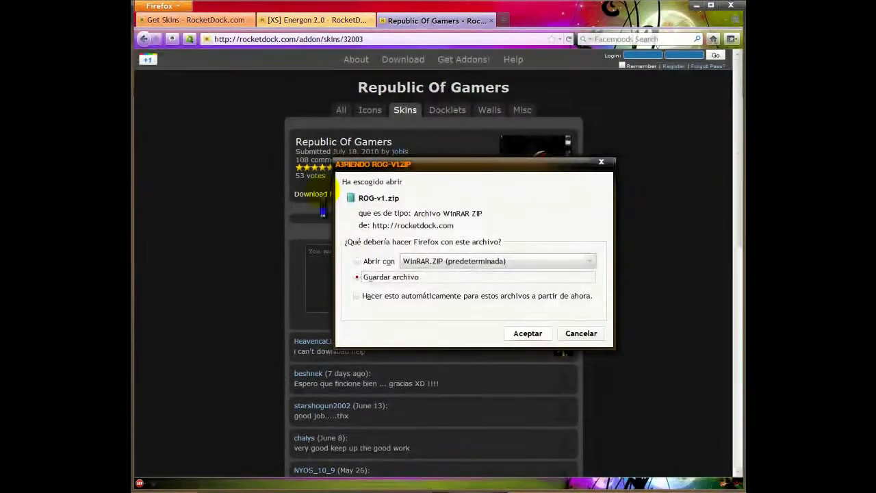
left_click(520, 334)
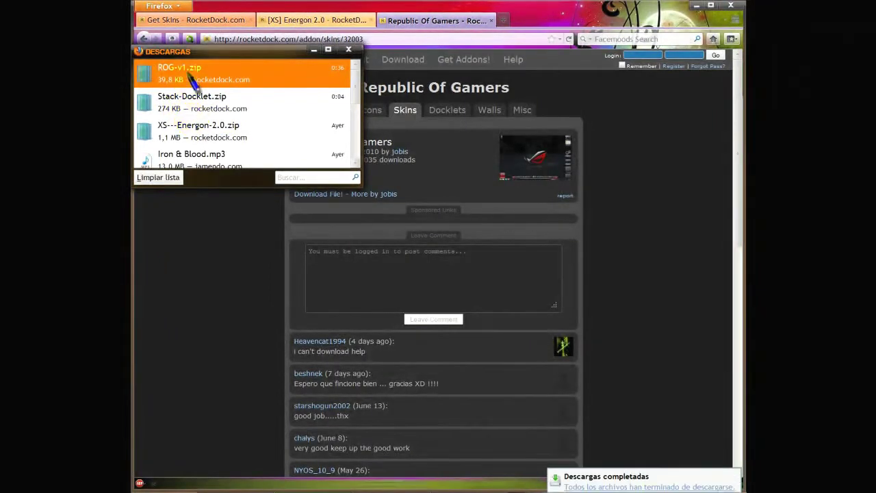
Show the downloaded ROG-v1.zip in its containing folder and extract the archive there.
right_click(189, 72)
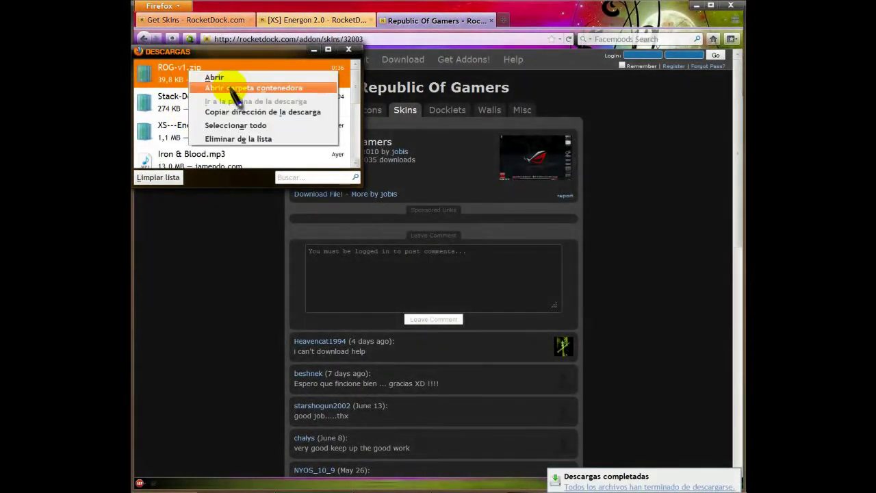
left_click(254, 87)
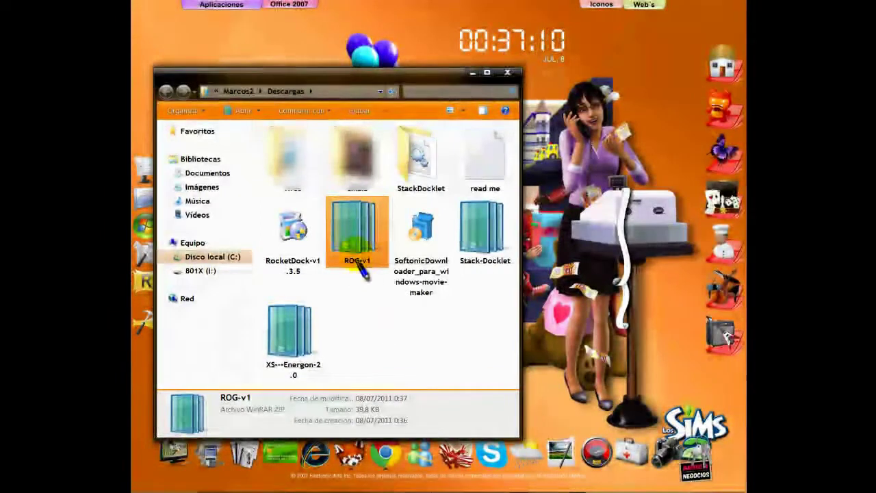
left_click(361, 299)
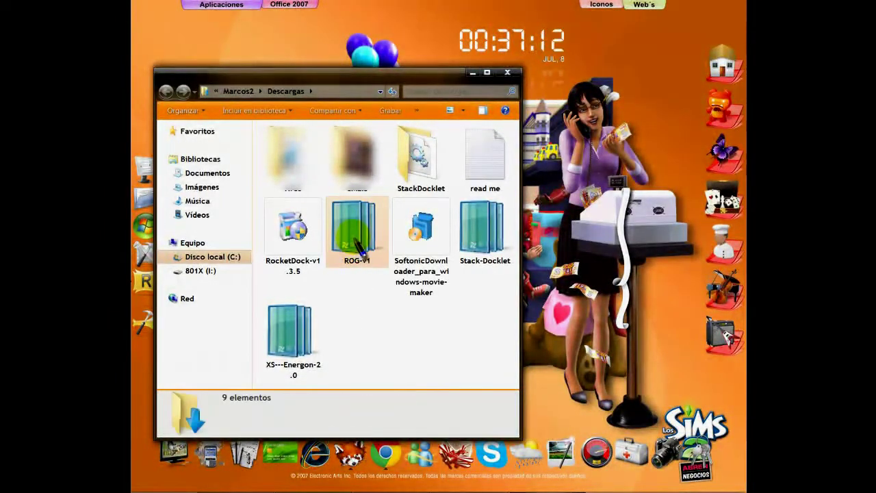
right_click(355, 238)
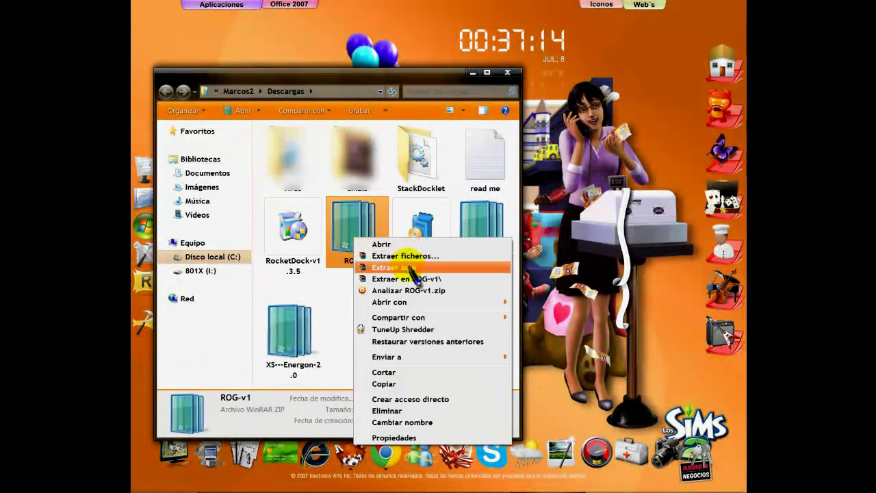
left_click(409, 268)
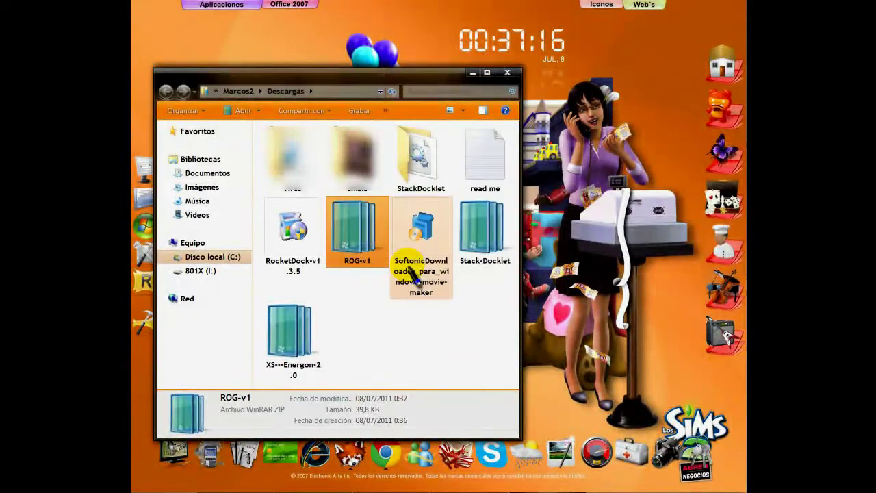
left_click(423, 330)
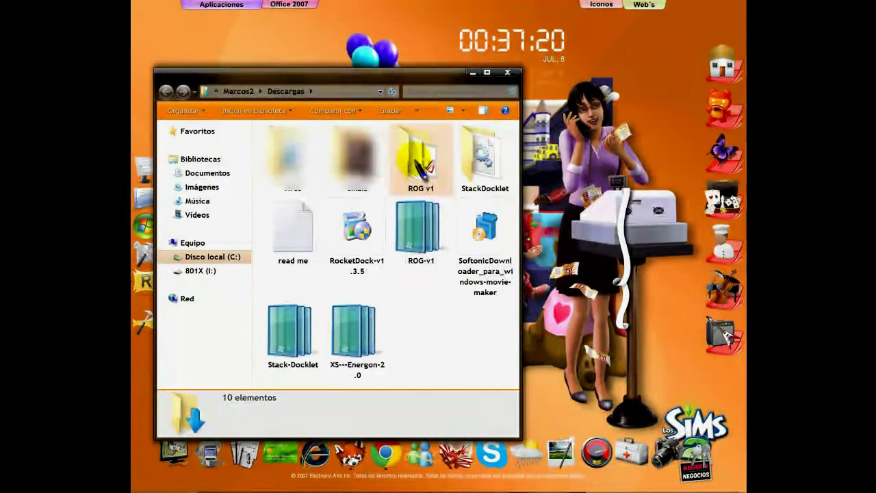
Cut the extracted ROG v1 folder and close the downloads folder window.
left_click(414, 152)
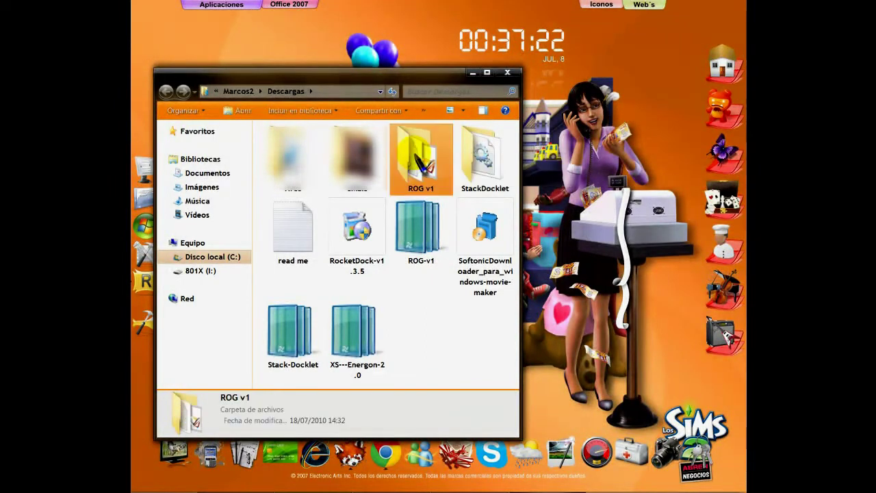
right_click(413, 155)
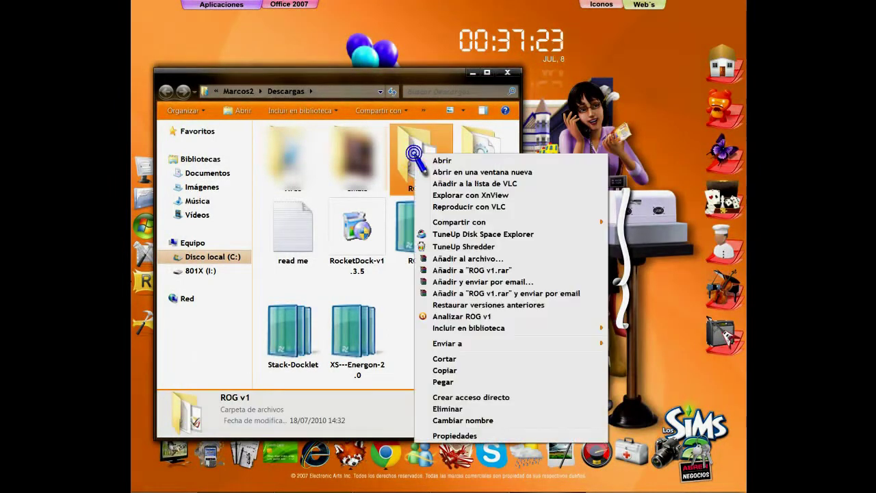
left_click(445, 359)
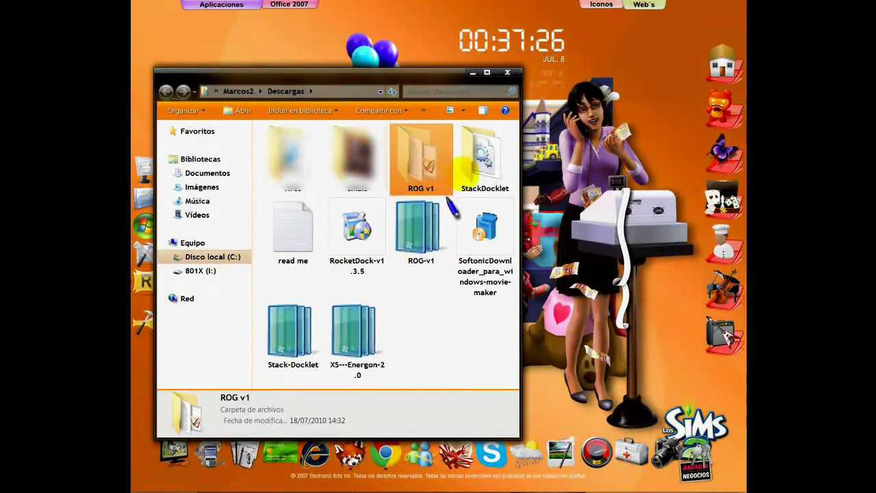
left_click(507, 73)
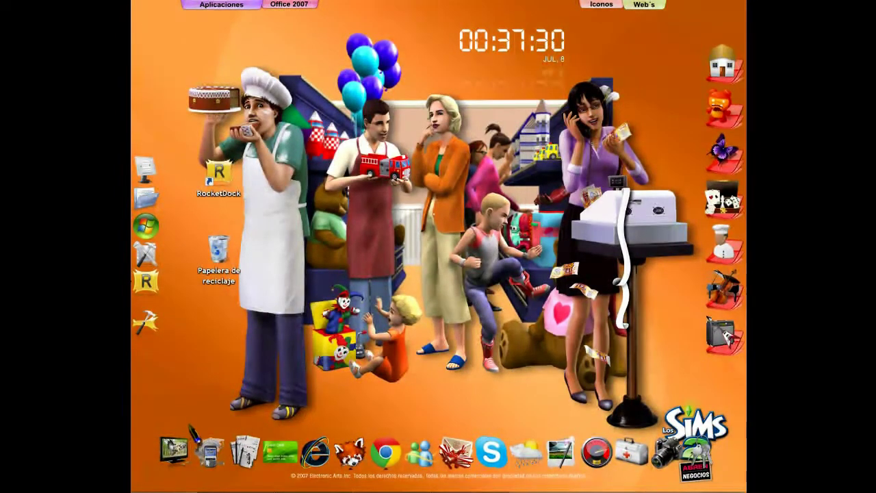
Browse on Disco local (C:) to the Skins folder inside Archivos de programa (x86) > RocketDock.
left_click(184, 444)
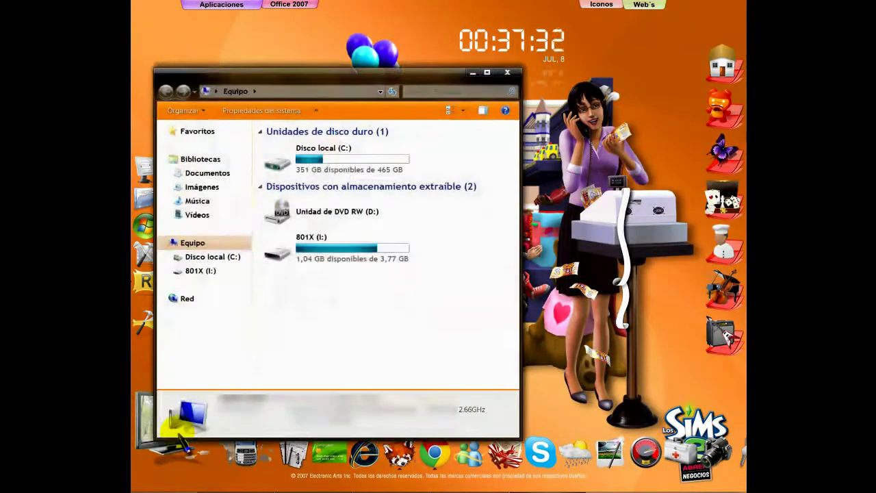
double_click(320, 170)
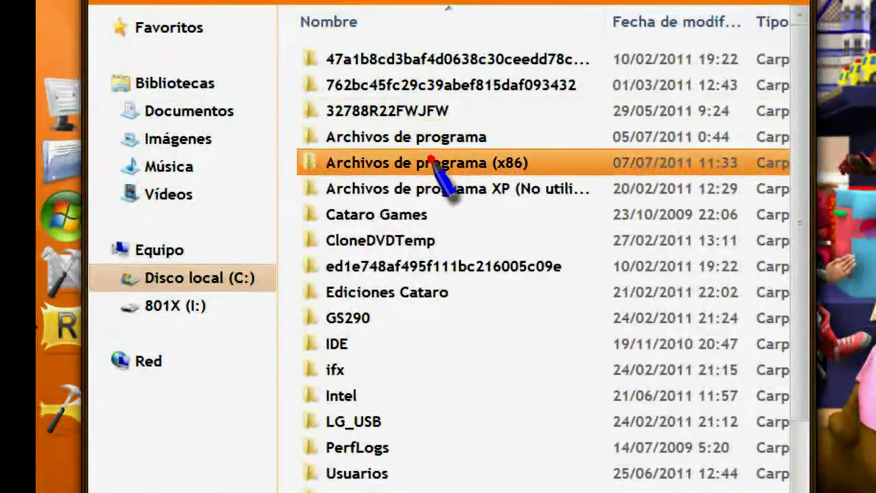
double_click(438, 170)
scroll(431, 219, "down", 14)
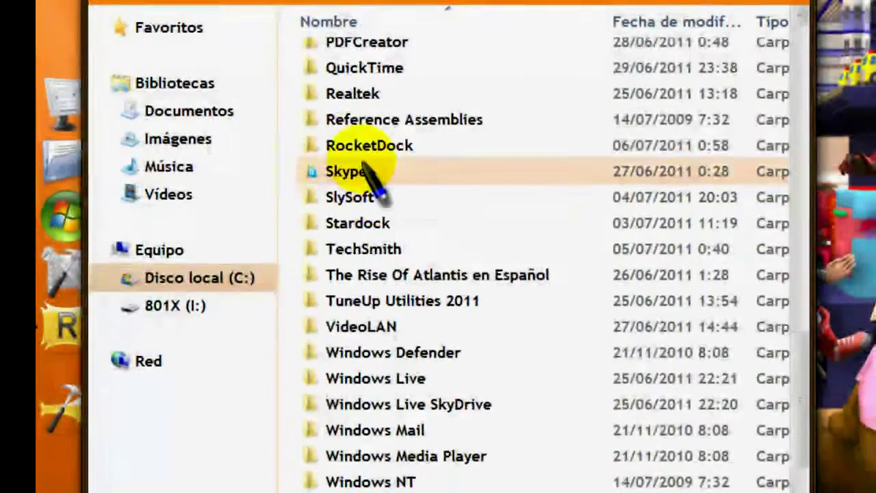
double_click(371, 150)
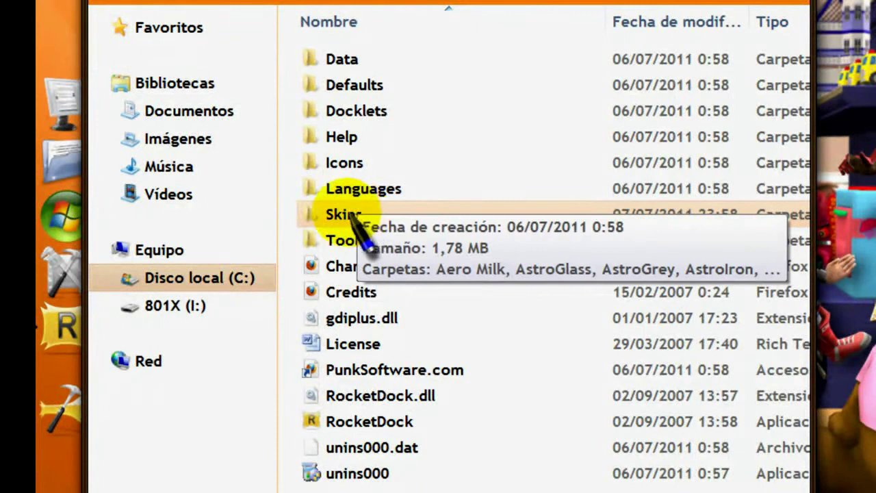
double_click(327, 218)
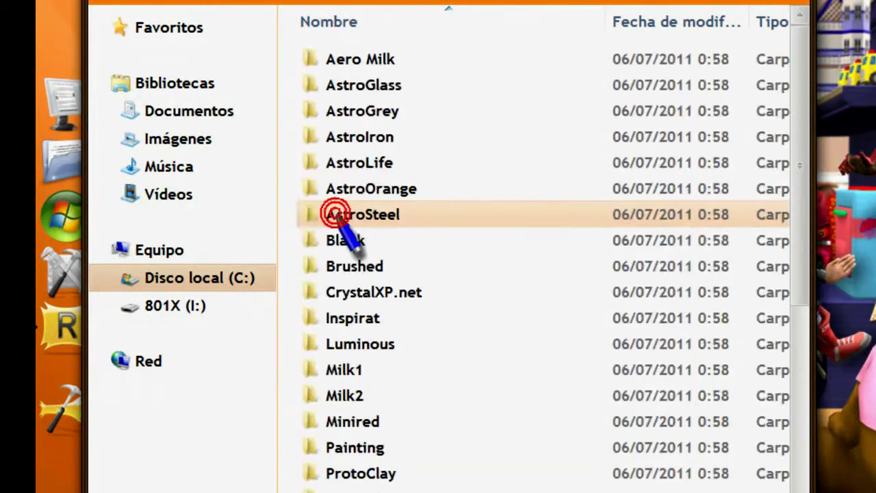
Paste the ROG v1 folder into RocketDock's Skins folder, granting the administrator permission for the move.
scroll(360, 78, "down", 4)
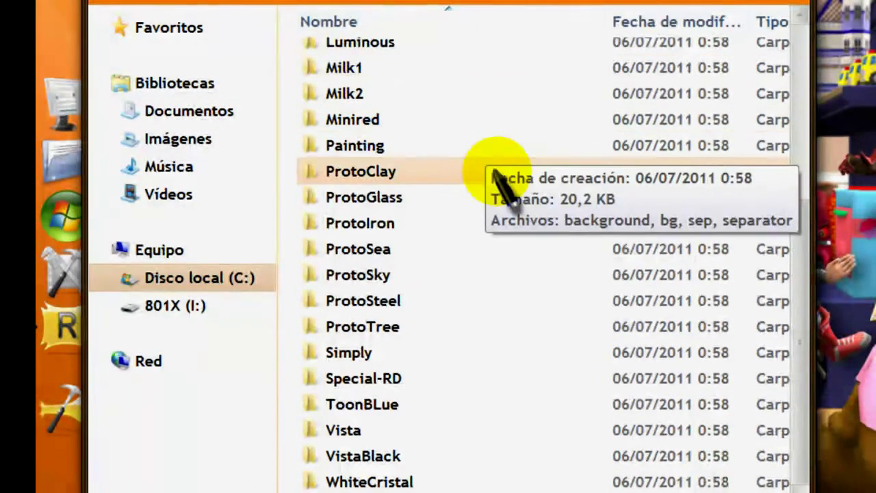
right_click(498, 173)
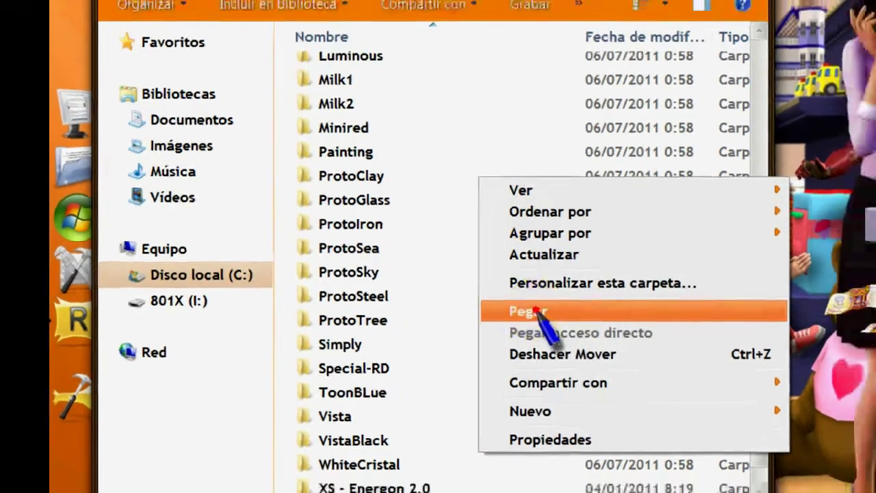
left_click(531, 312)
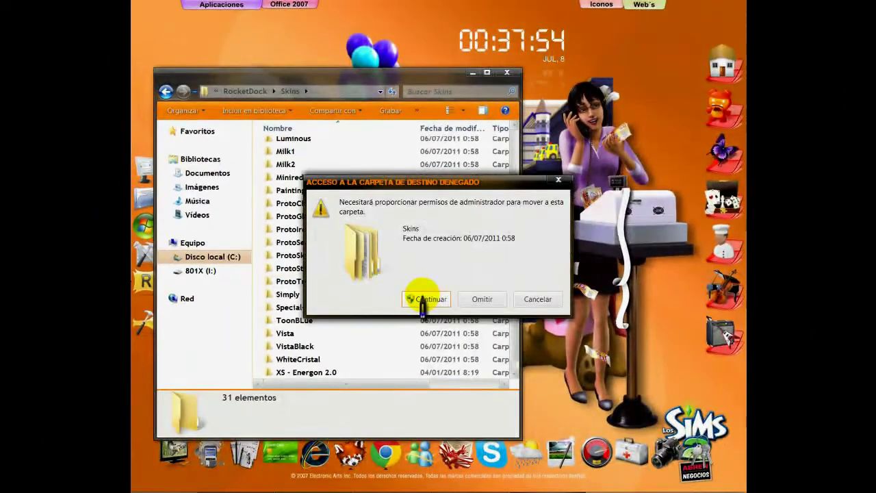
left_click(425, 299)
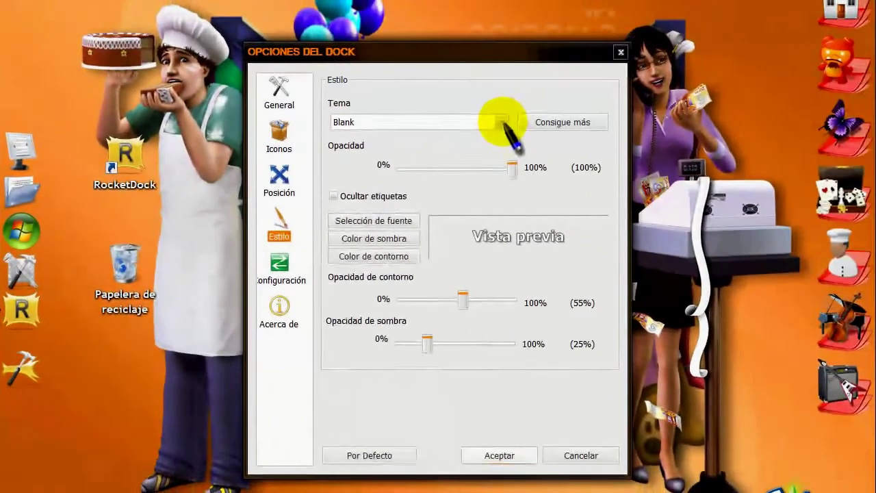
Set the dock's Tema to ROG v1 in the style settings and open the website offering more skins.
left_click(654, 74)
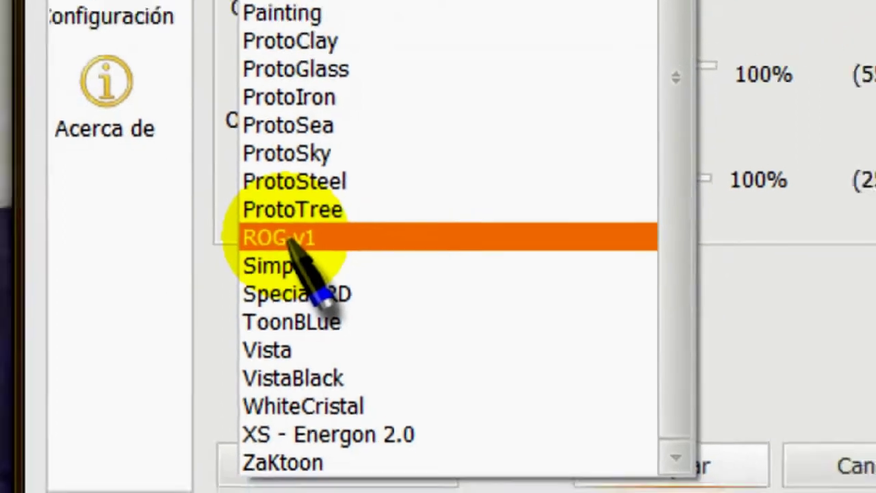
left_click(275, 221)
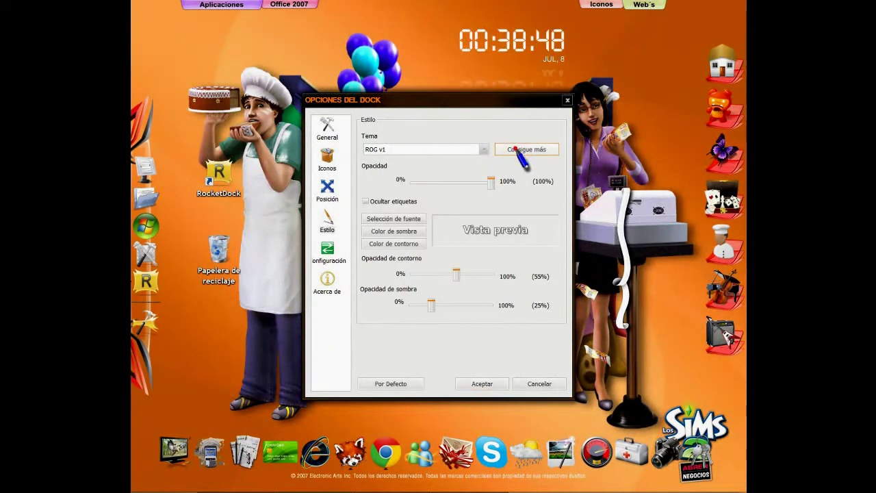
left_click(514, 148)
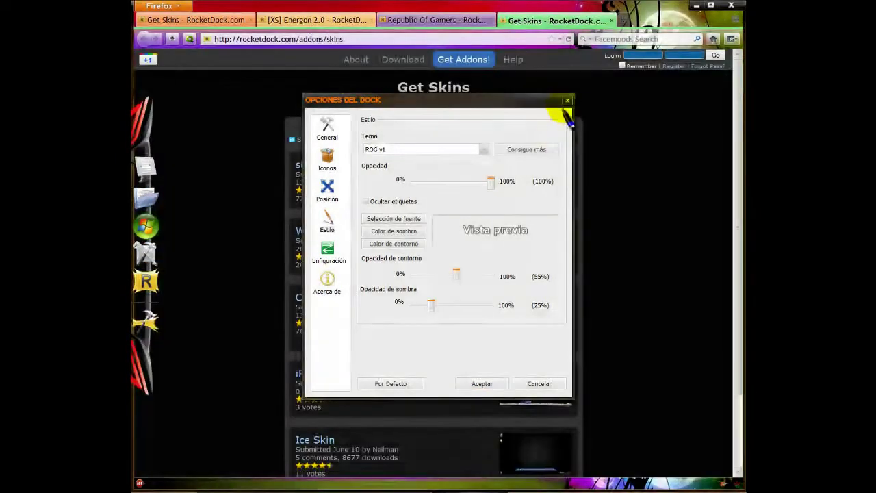
Close the dock options and show the Docklets category on the RocketDock addons site.
left_click(568, 101)
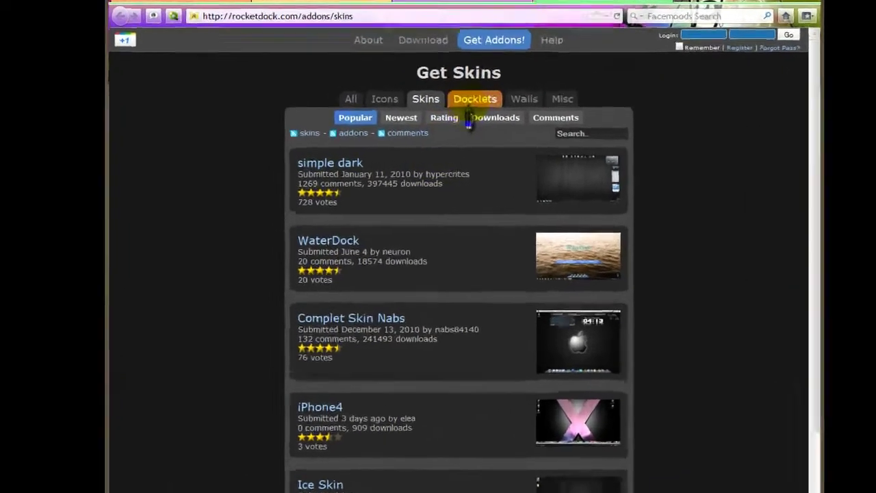
left_click(445, 112)
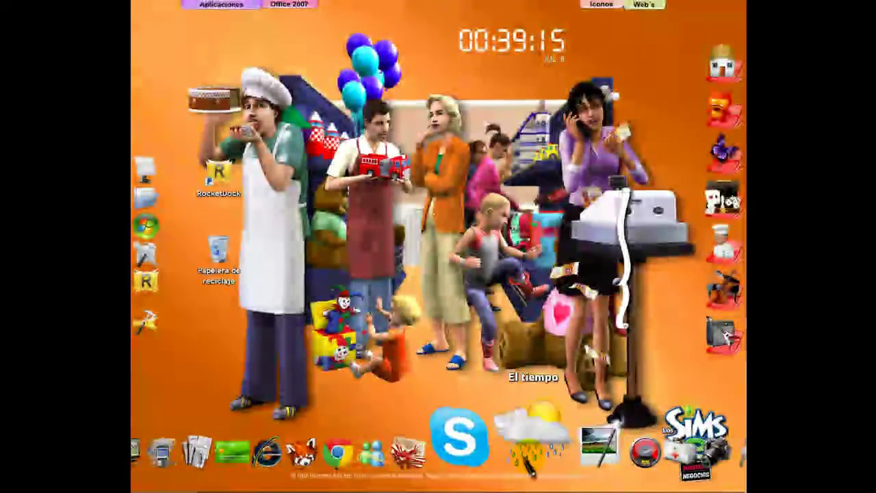
left_click(599, 445)
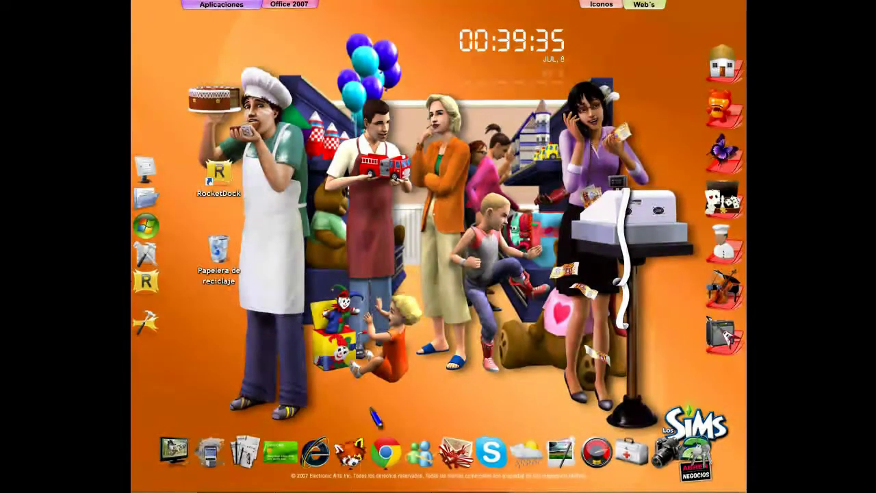
mouse_move(431, 492)
left_click(458, 485)
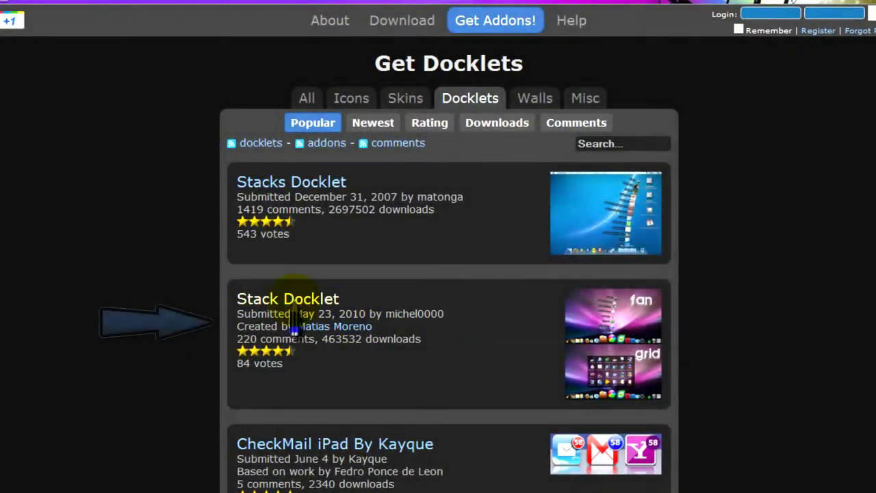
Download the Stack Docklet zip file from its addon page and open the folder containing it.
left_click(293, 301)
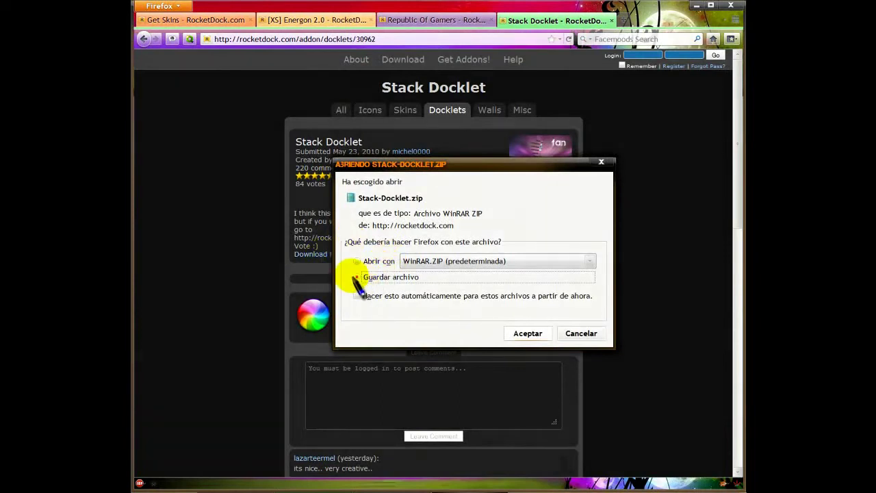
left_click(528, 333)
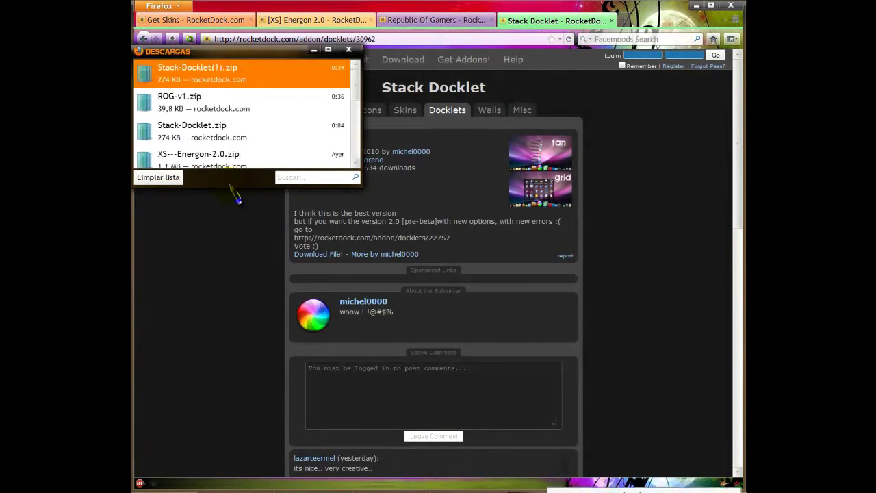
right_click(218, 75)
left_click(291, 94)
Cut the extracted StackDocklet folder and close the downloads folder window.
right_click(457, 314)
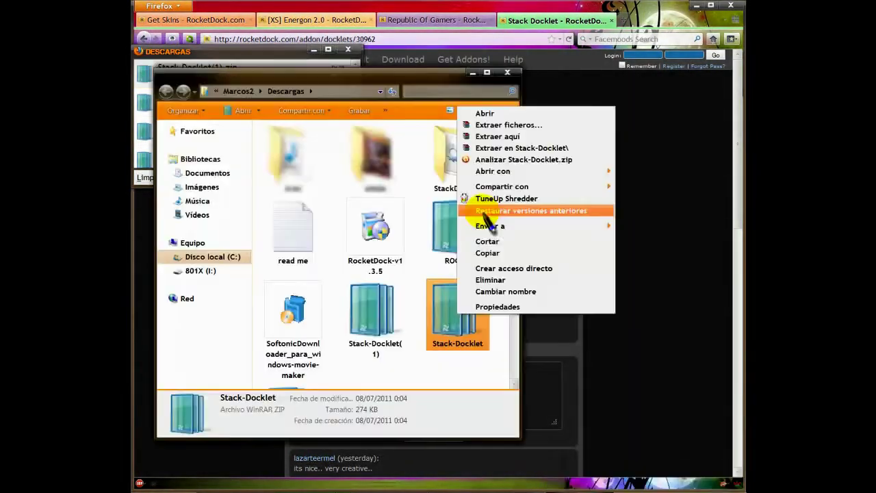
left_click(468, 381)
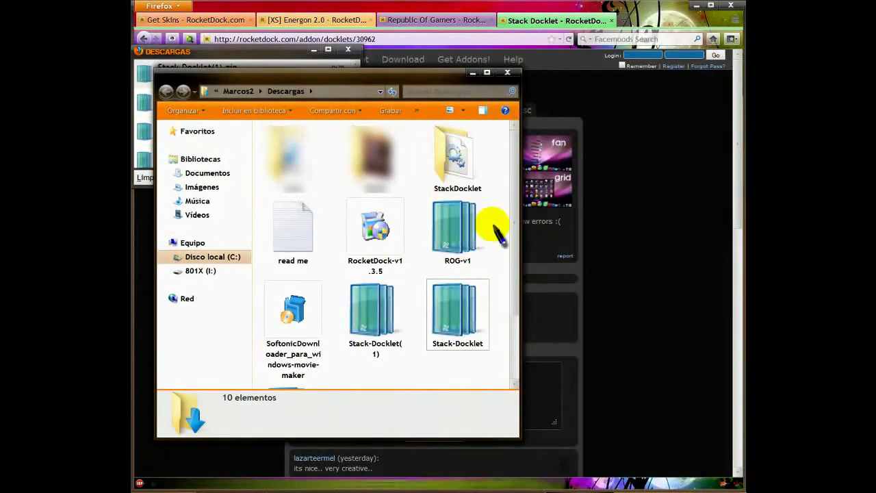
left_click(441, 157)
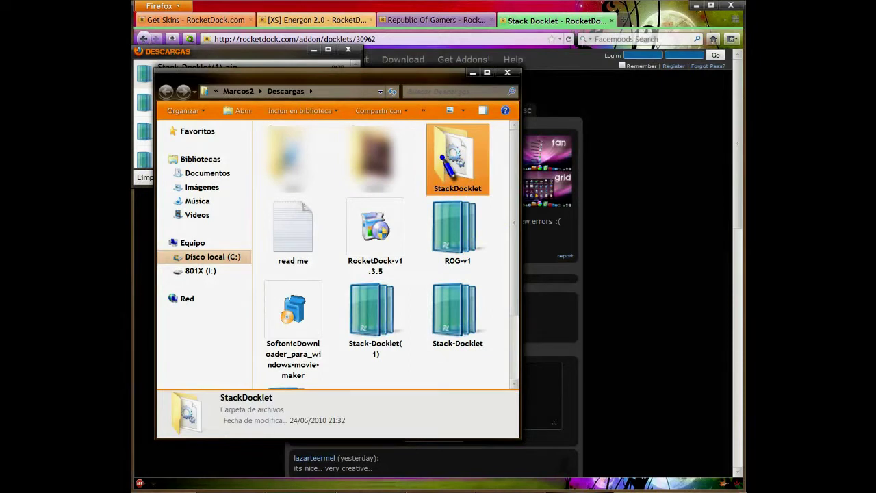
right_click(441, 156)
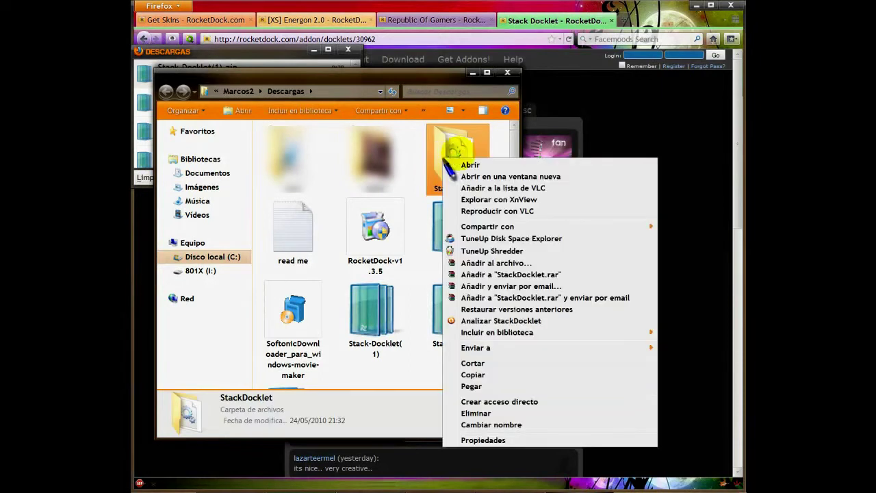
left_click(477, 364)
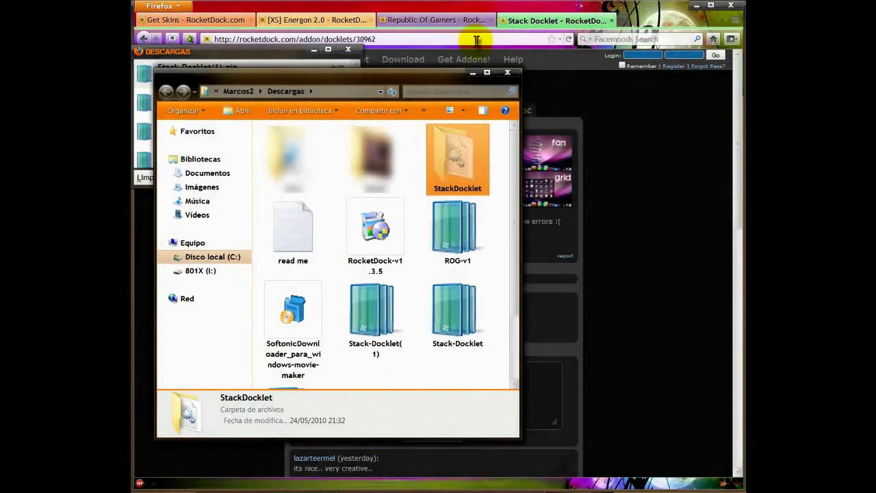
left_click(507, 73)
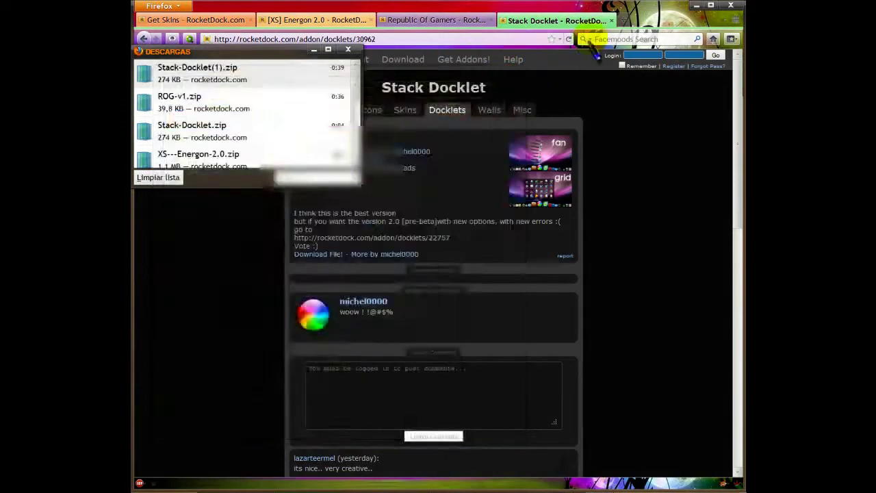
Minimize the browser and check the Docklets folder inside Archivos de programa (x86) > RocketDock on Disco local (C:).
left_click(696, 5)
left_click(177, 444)
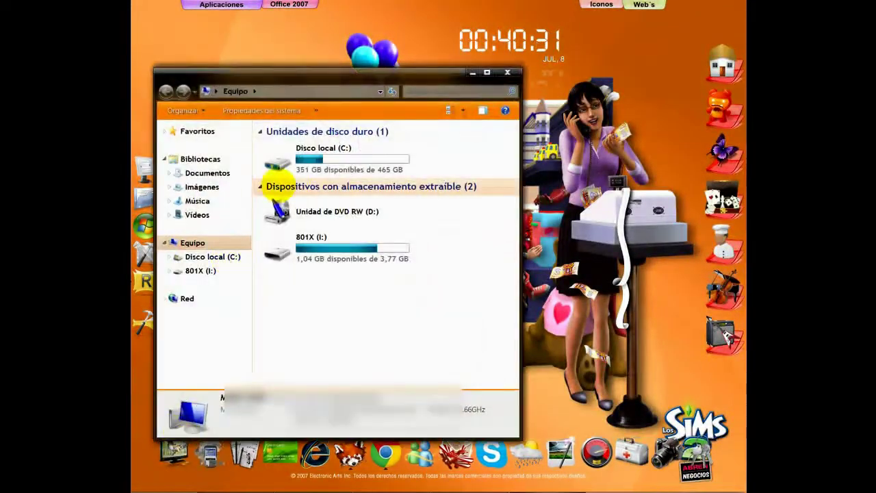
double_click(370, 167)
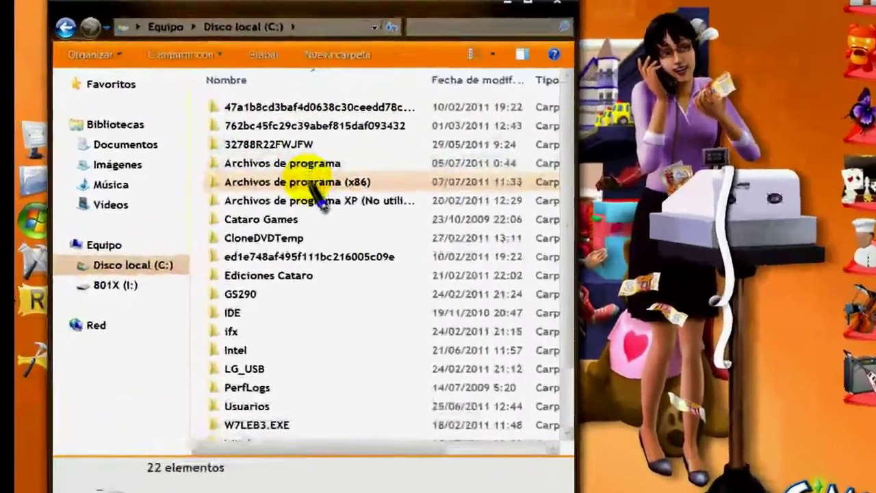
double_click(322, 195)
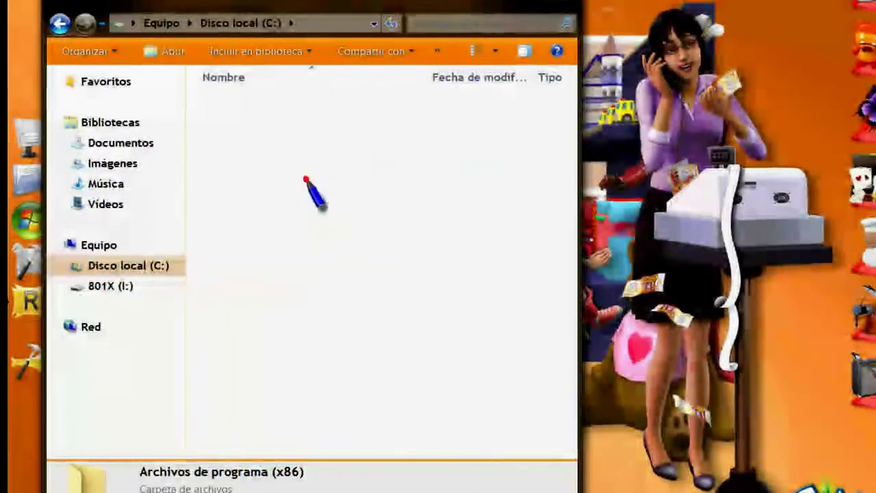
scroll(301, 226, "down", 10)
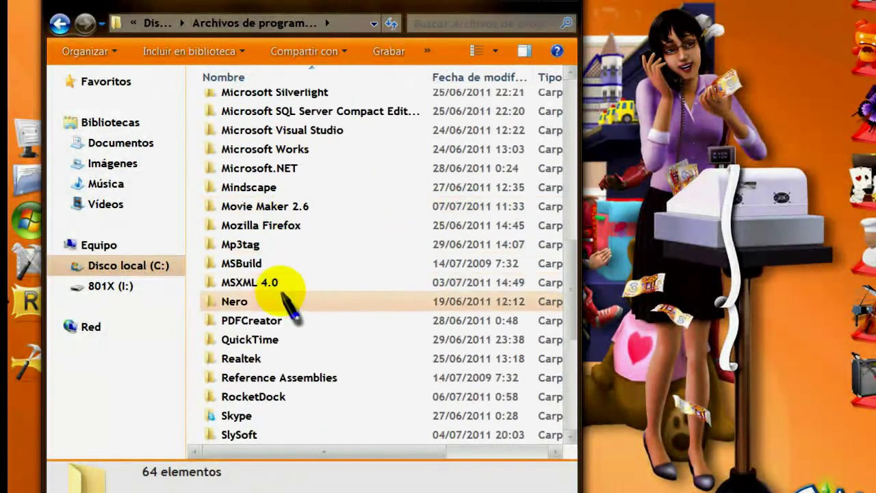
double_click(252, 399)
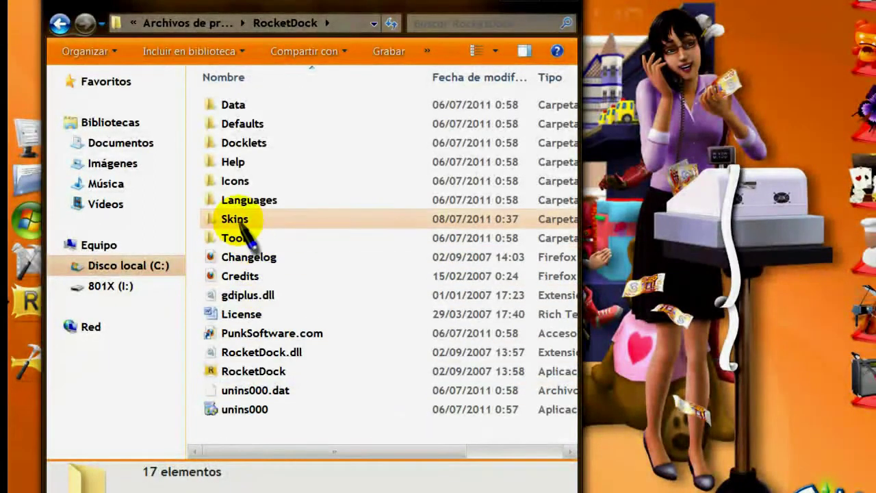
double_click(258, 146)
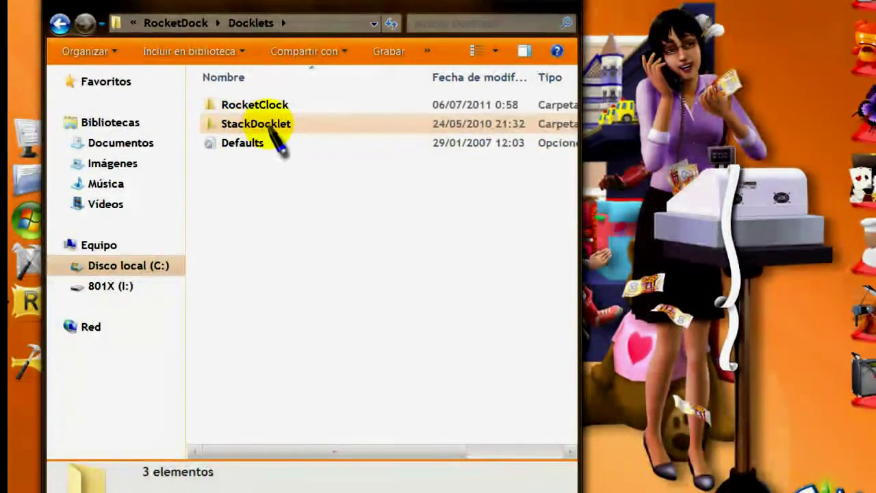
right_click(266, 244)
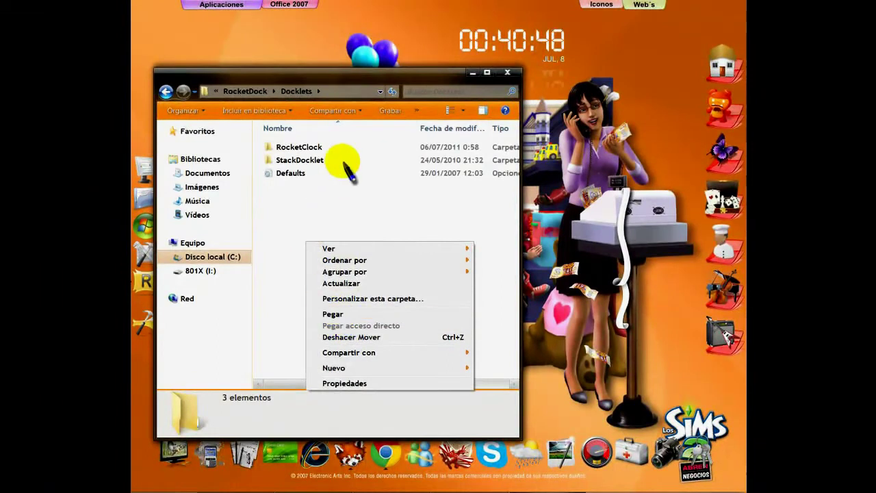
left_click(349, 180)
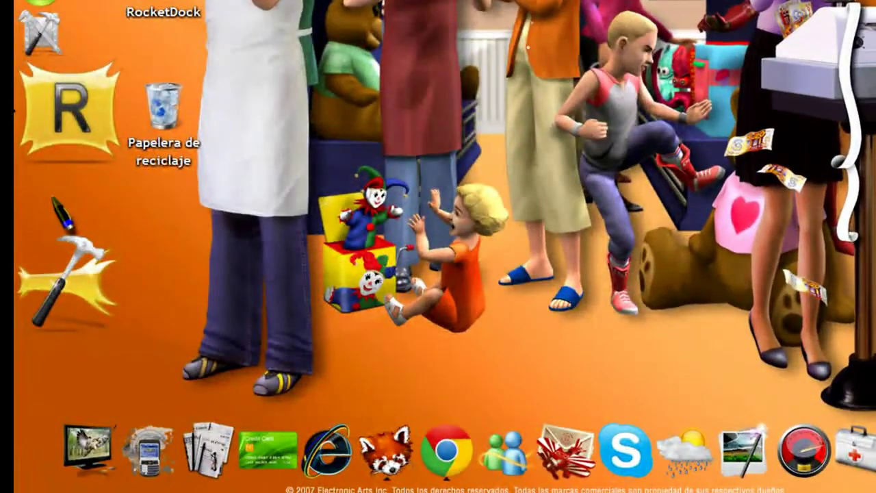
Add a Stack Docklet element to the dock between the RocketDock and dock settings icons.
right_click(51, 196)
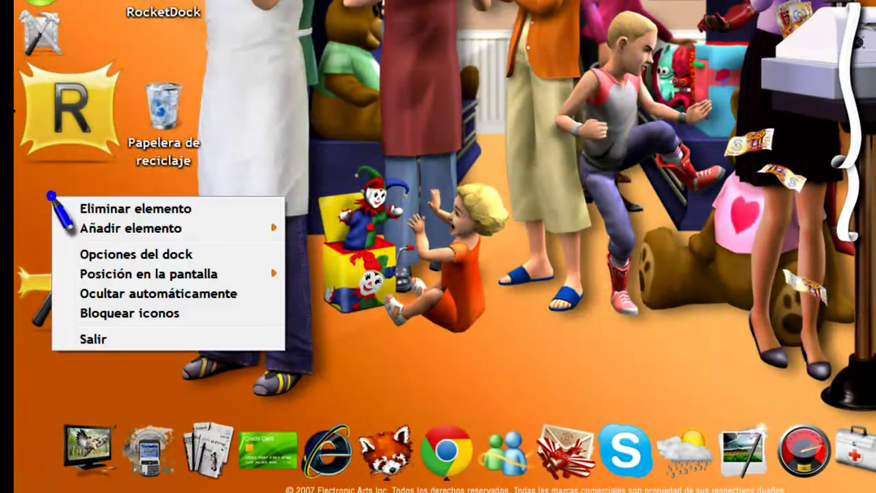
mouse_move(109, 229)
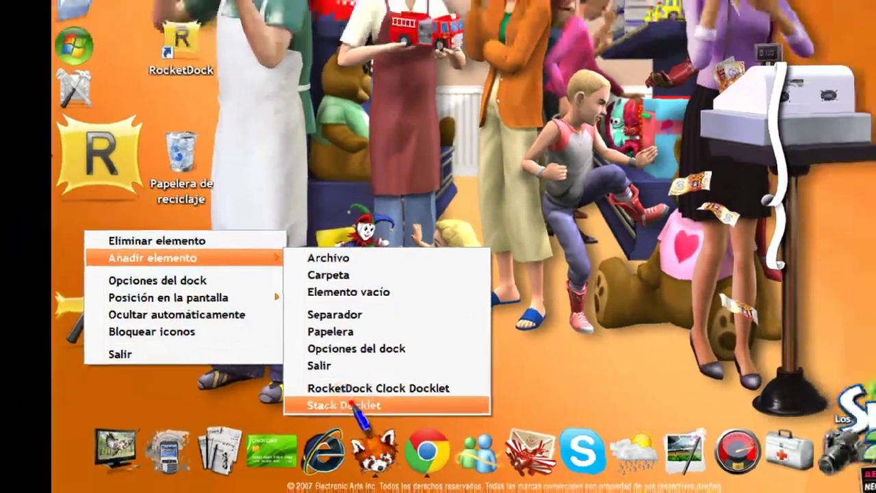
left_click(362, 399)
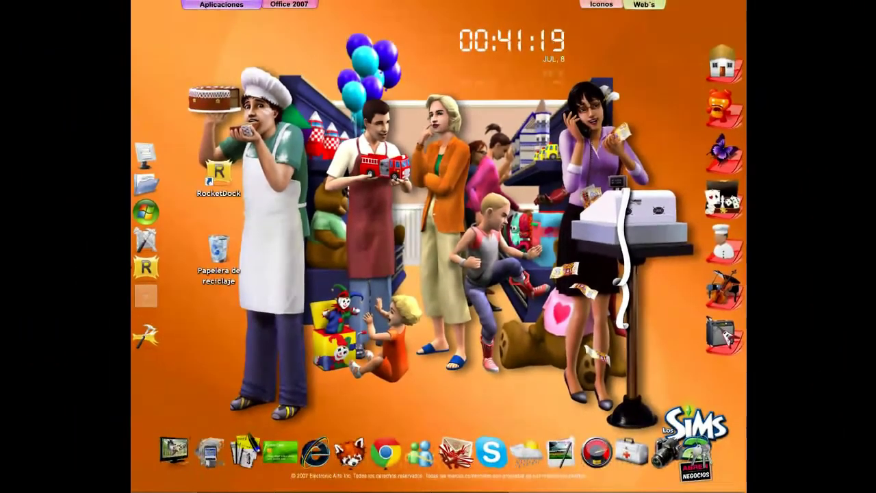
Open the documents folder from the existing stack in the lower dock, view its Programas subfolder, and close the window.
left_click(243, 443)
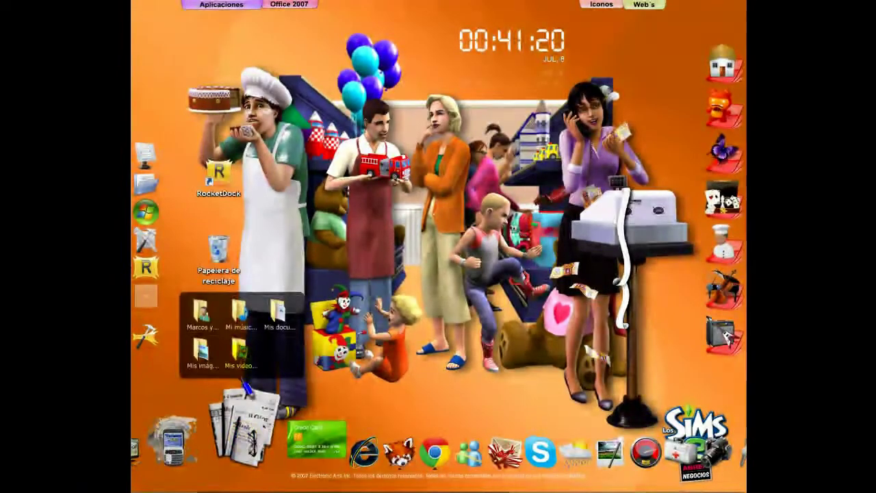
left_click(278, 312)
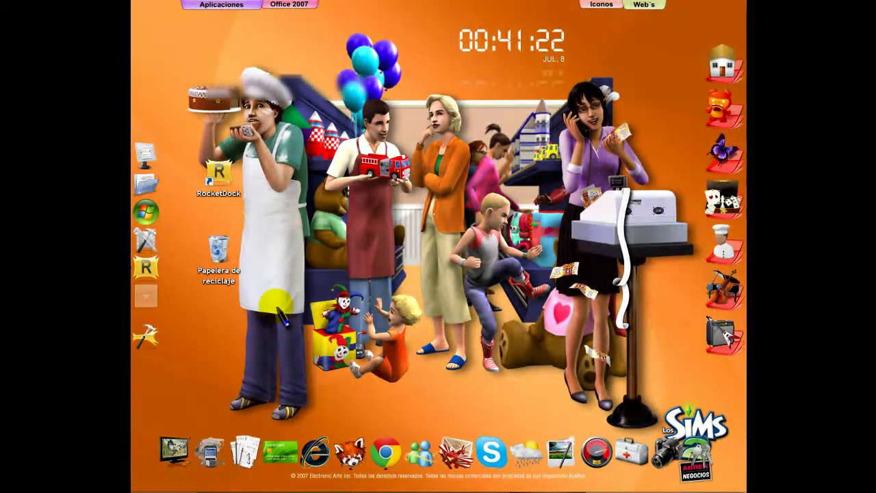
scroll(351, 257, "down", 10)
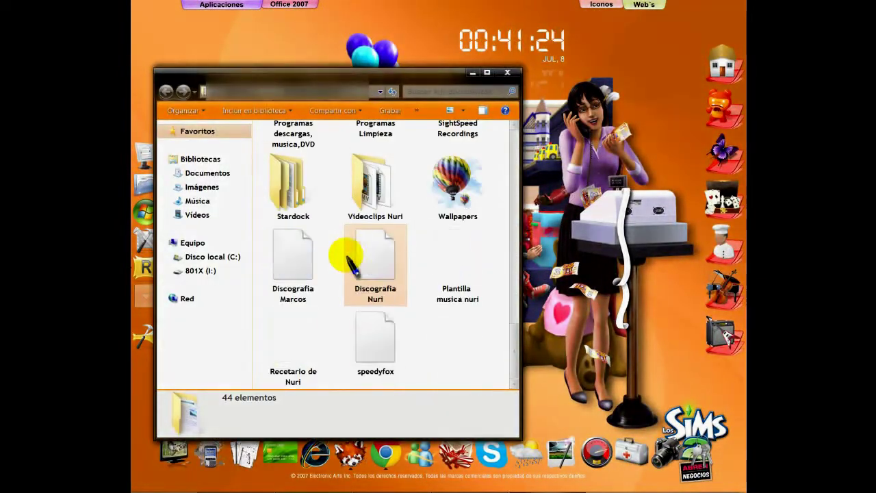
scroll(347, 258, "up", 3)
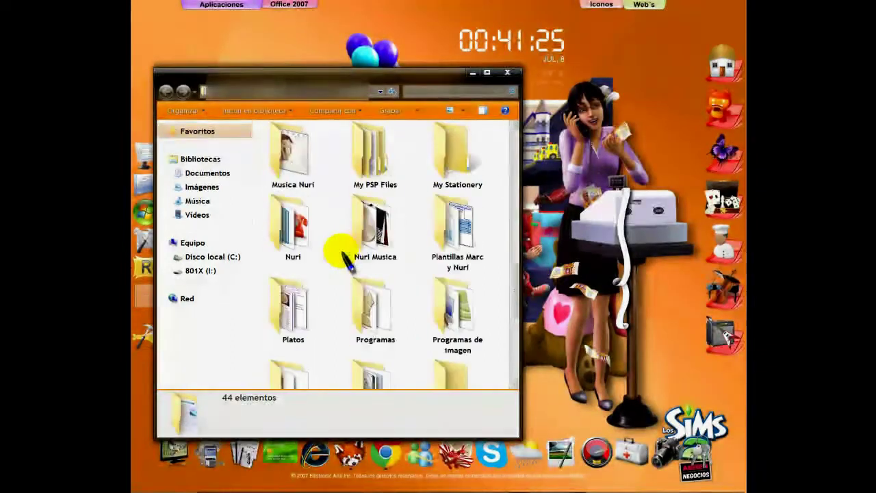
double_click(376, 313)
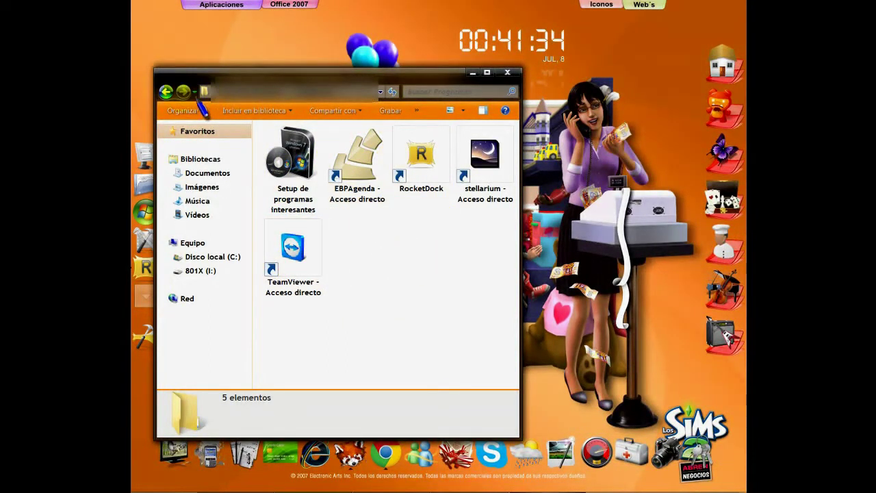
left_click(508, 72)
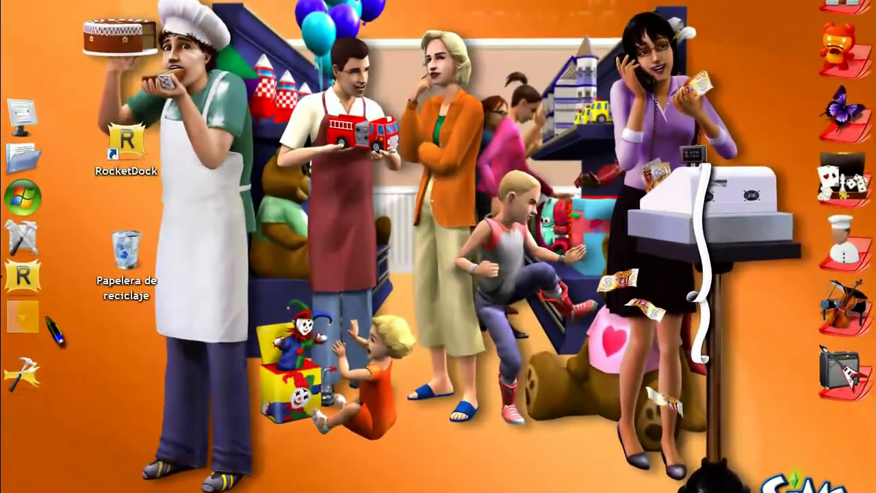
Open the new stack docklet's icon options and set its filesystem folder to Programas inside Mis documentos.
right_click(39, 320)
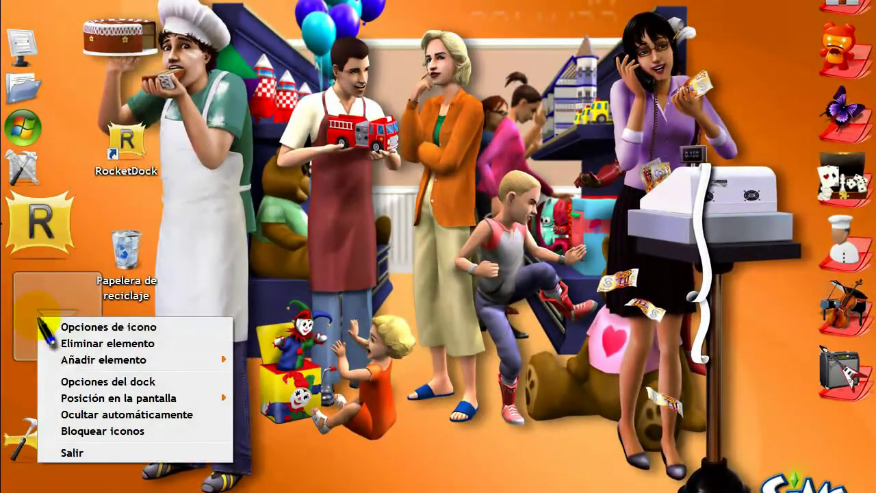
left_click(91, 327)
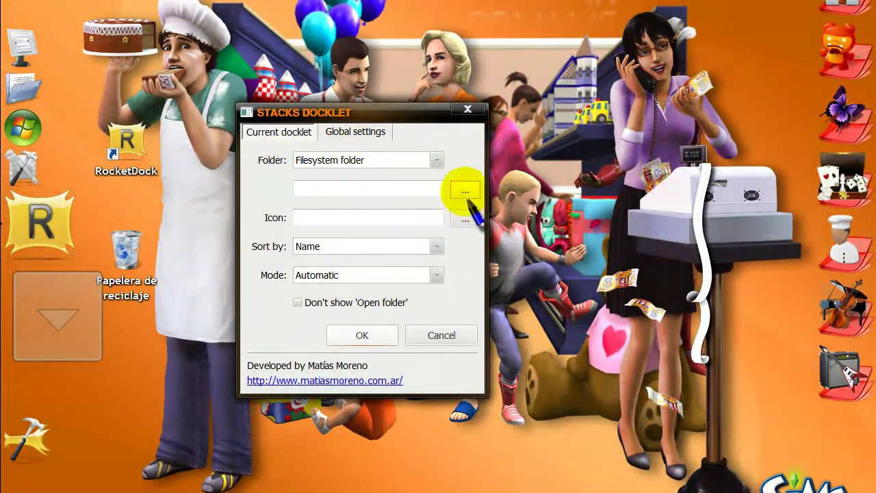
left_click(465, 191)
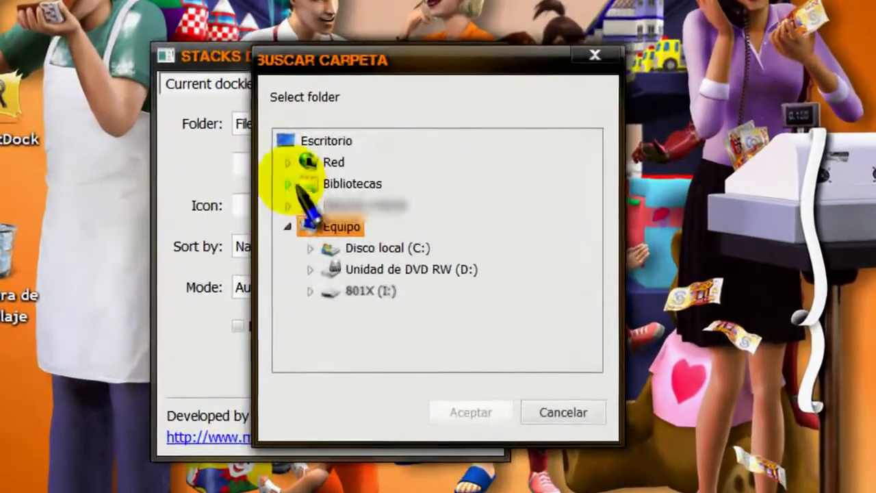
left_click(288, 182)
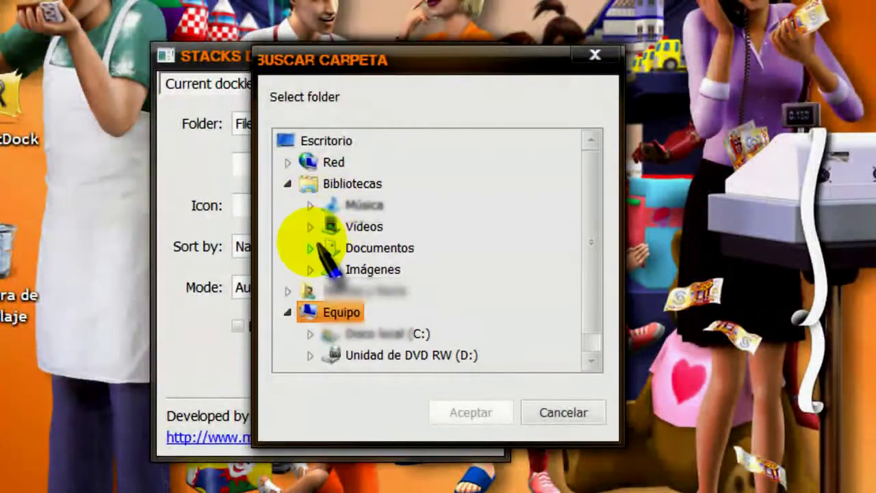
left_click(309, 247)
left_click(332, 269)
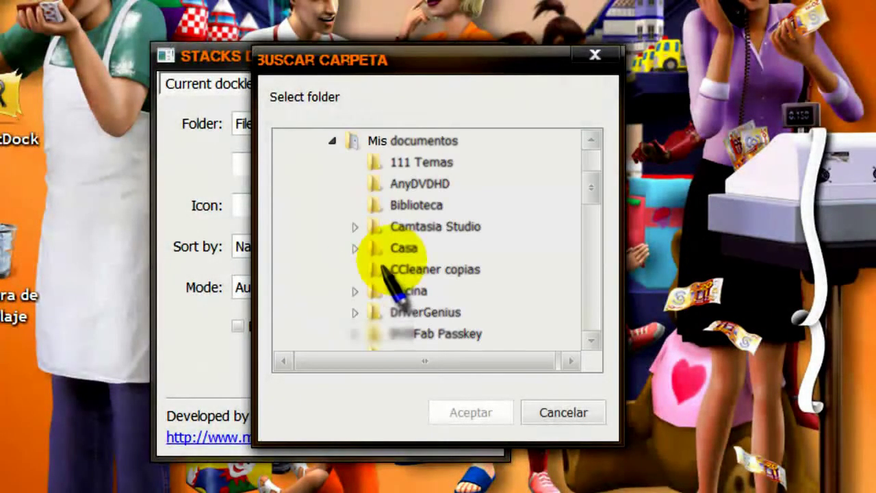
scroll(361, 274, "down", 8)
scroll(411, 267, "down", 3)
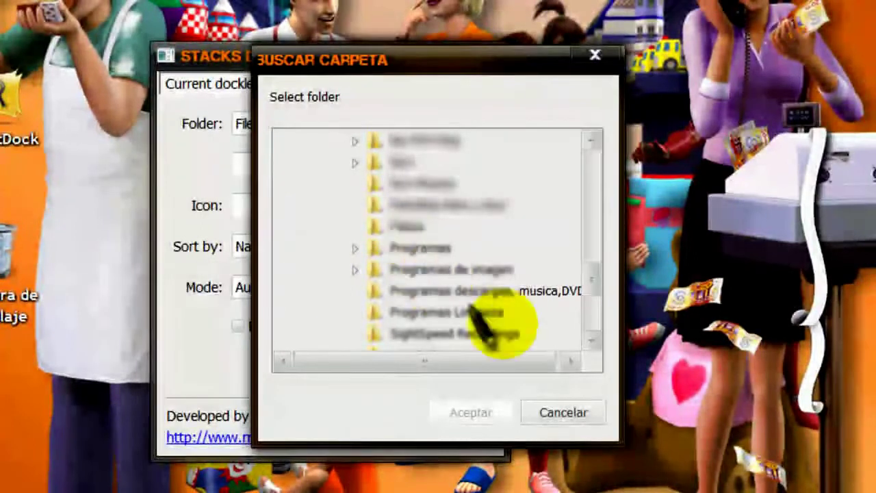
left_click(417, 247)
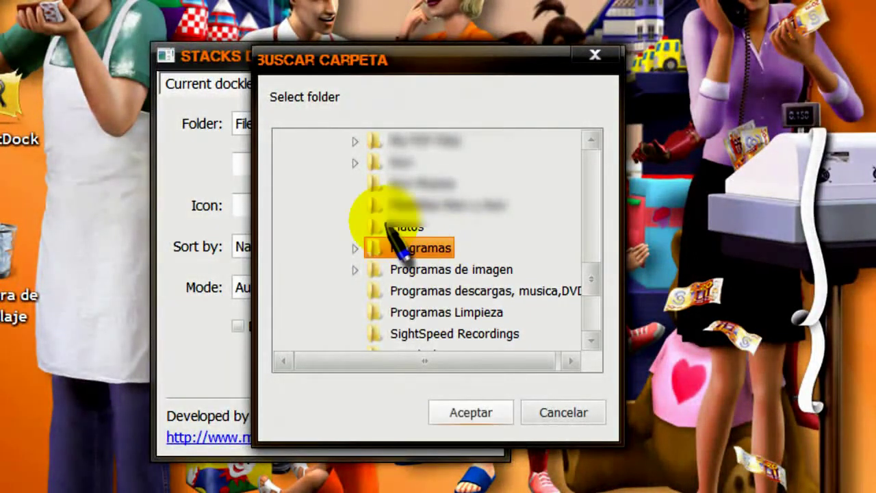
left_click(474, 414)
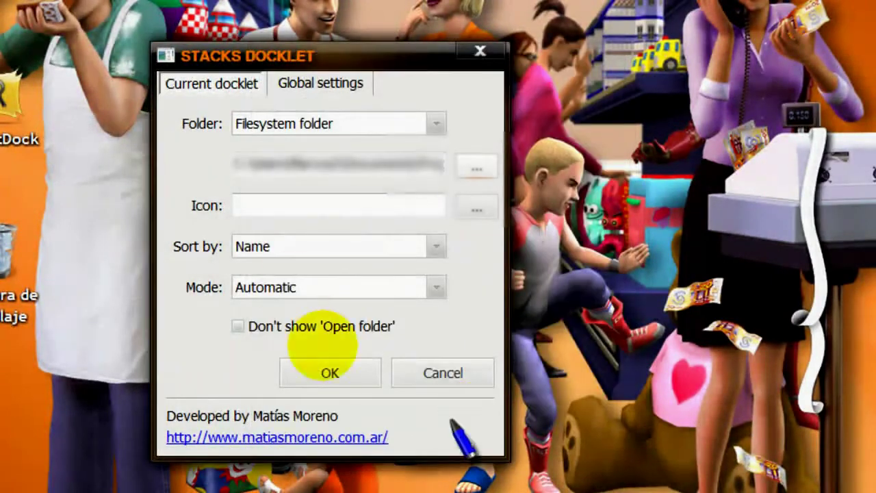
Assign ATI.png from the added Elegant Icons folder as the stack docklet's icon.
left_click(476, 208)
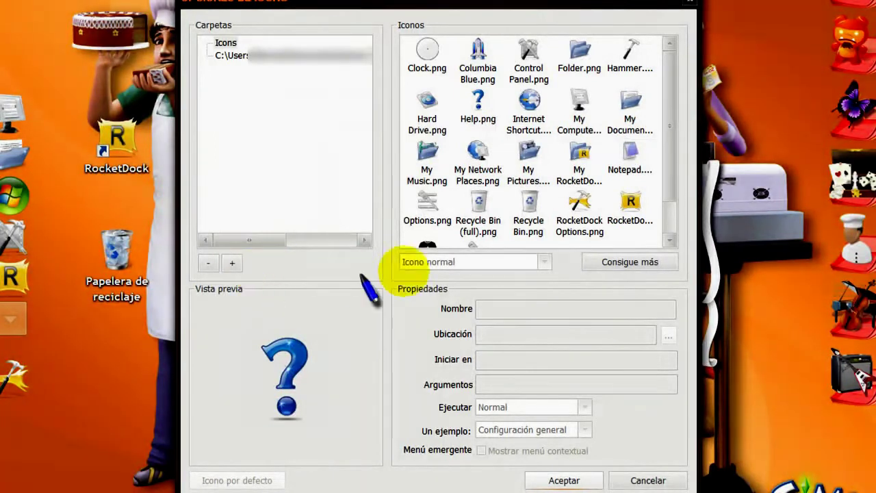
left_click(232, 264)
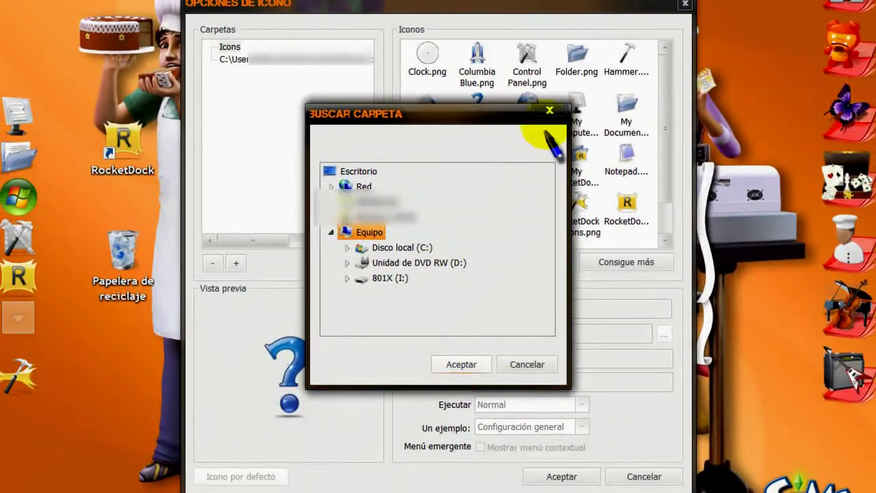
left_click(550, 110)
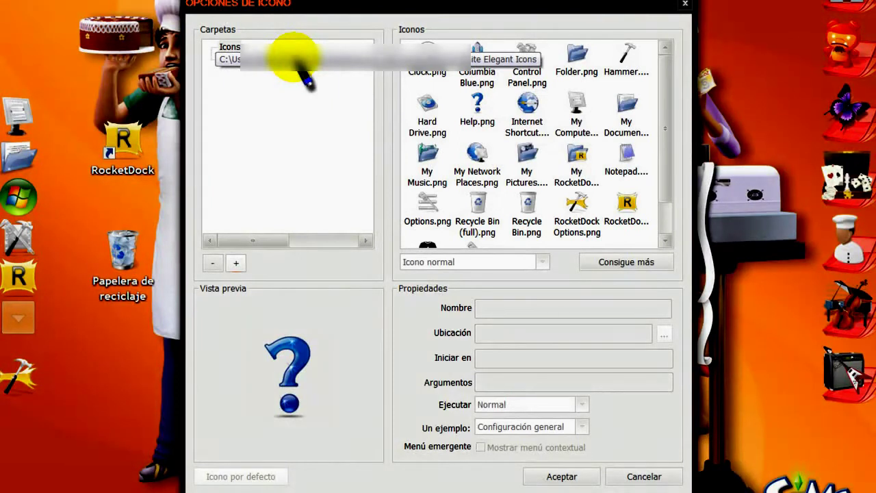
left_click(292, 59)
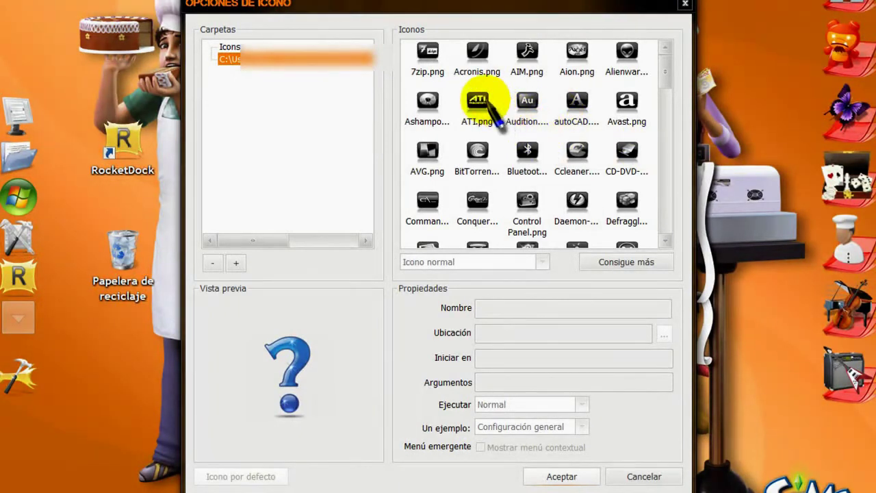
left_click(489, 107)
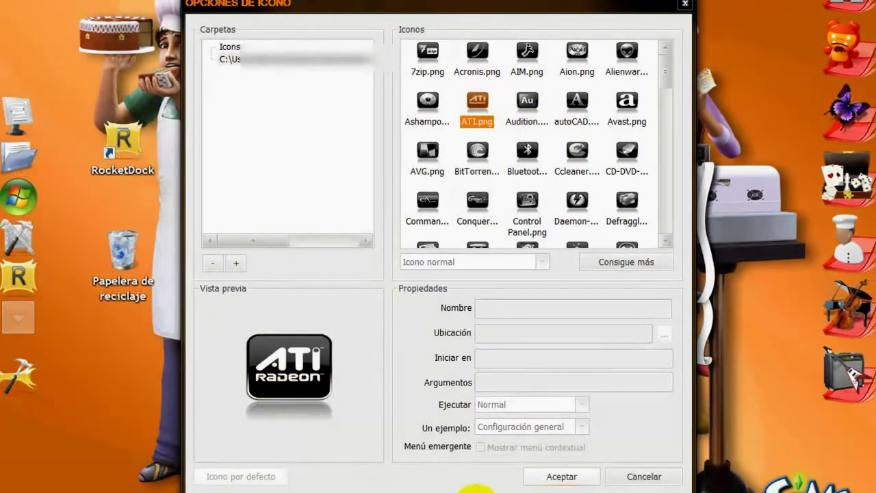
left_click(561, 477)
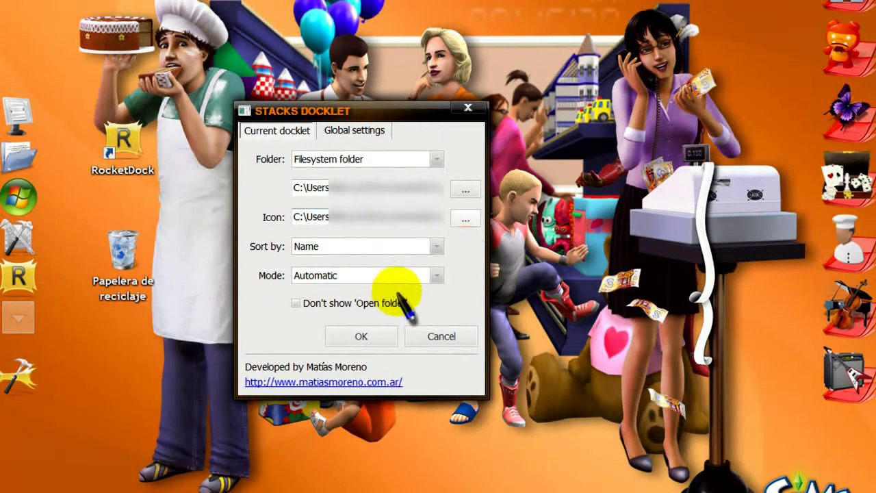
View the stack's available display modes, then expand and collapse the lower dock's Programas stack to examine its grid layout.
left_click(437, 276)
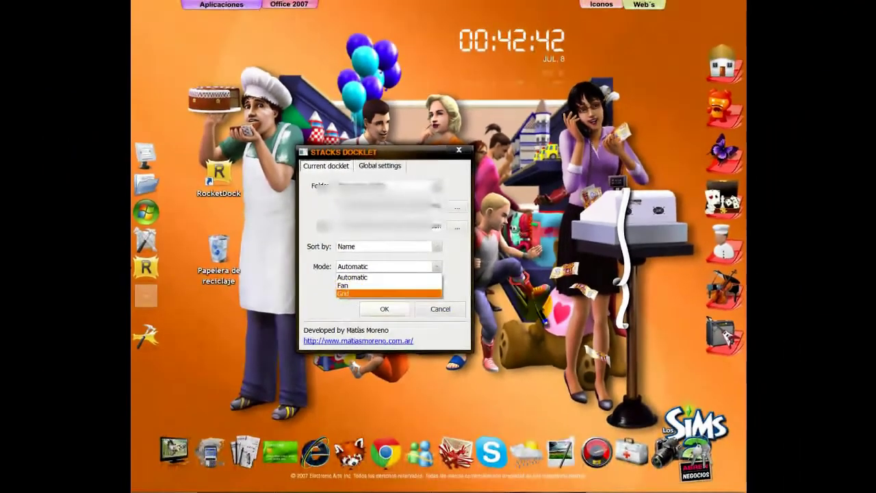
key("Escape")
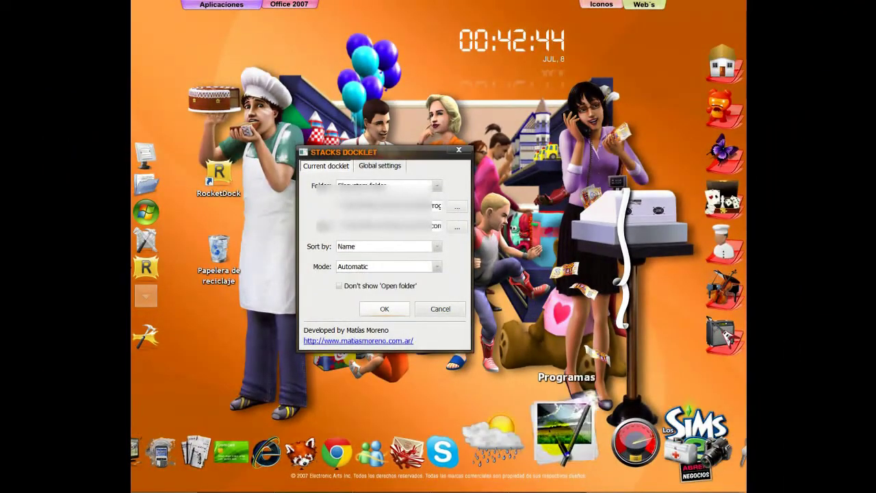
left_click(563, 431)
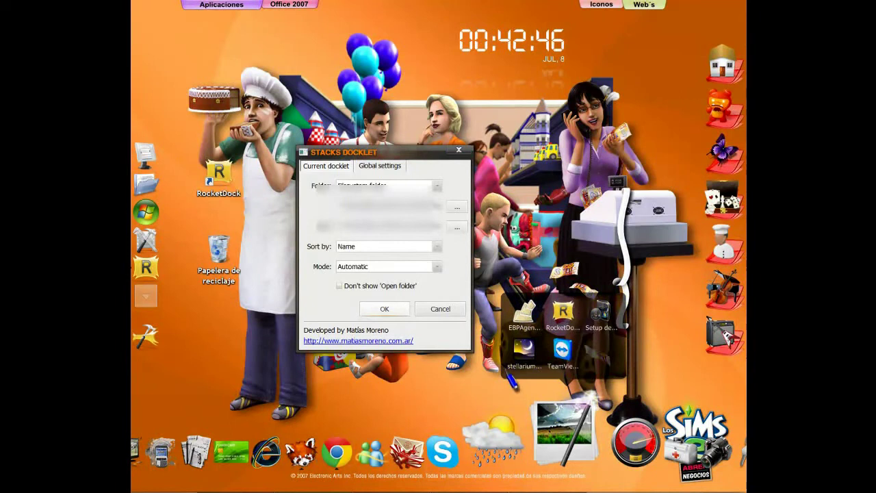
left_click(563, 432)
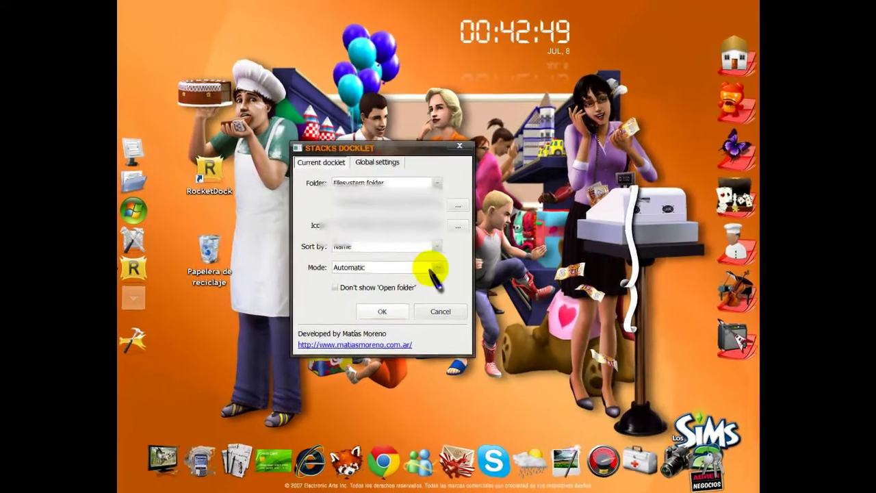
Set the stack docklet's display mode to Fan and save its settings.
left_click(433, 267)
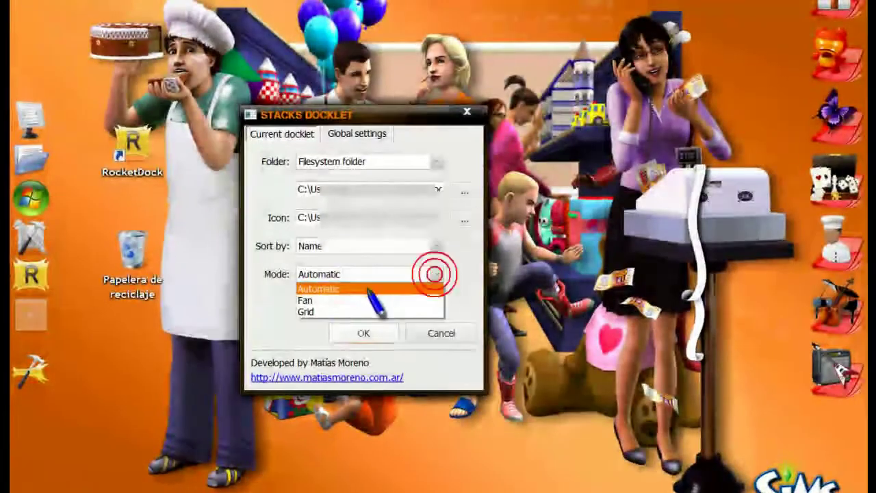
left_click(359, 285)
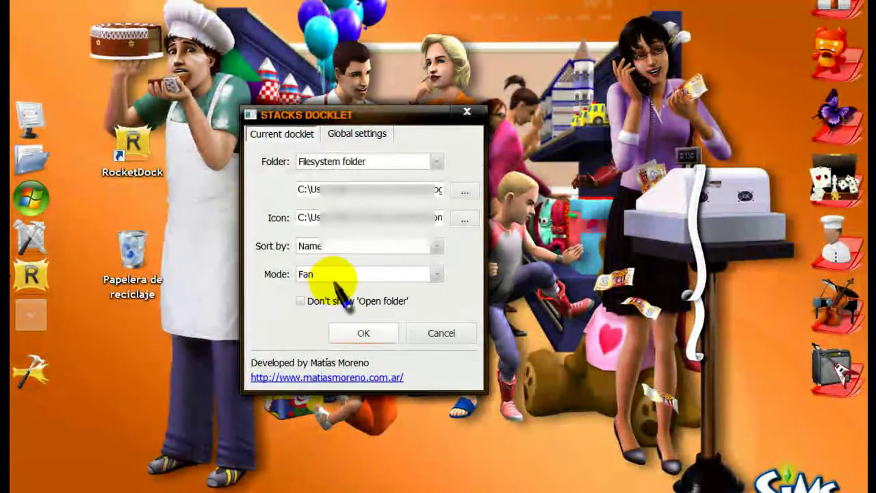
left_click(364, 333)
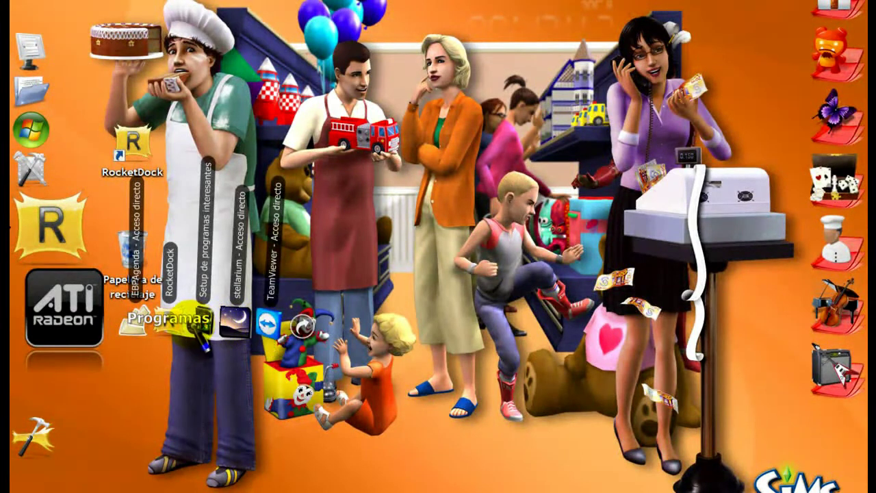
Open Setup de programas interesantes from the ATI stack's fan and close its window.
left_click(200, 321)
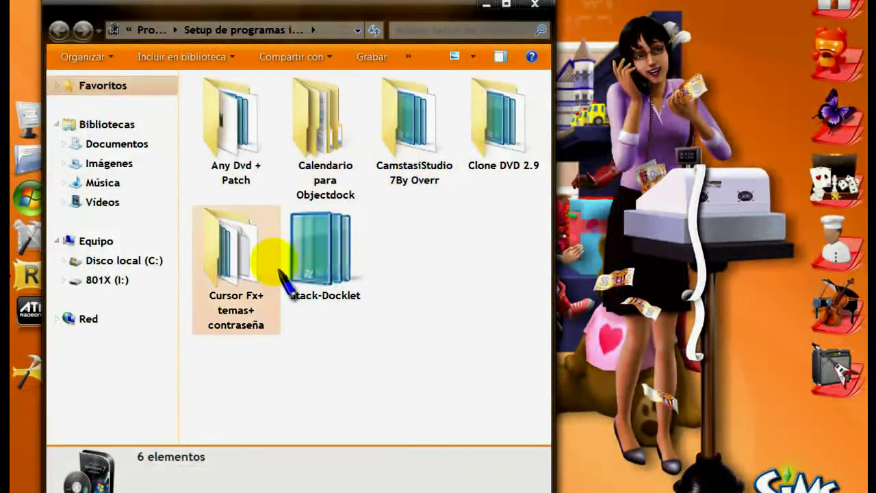
left_click(541, 8)
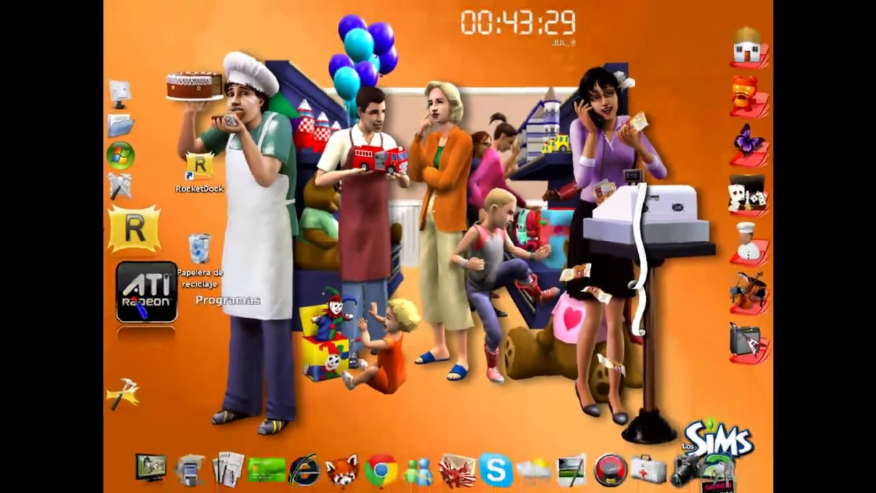
left_click(53, 328)
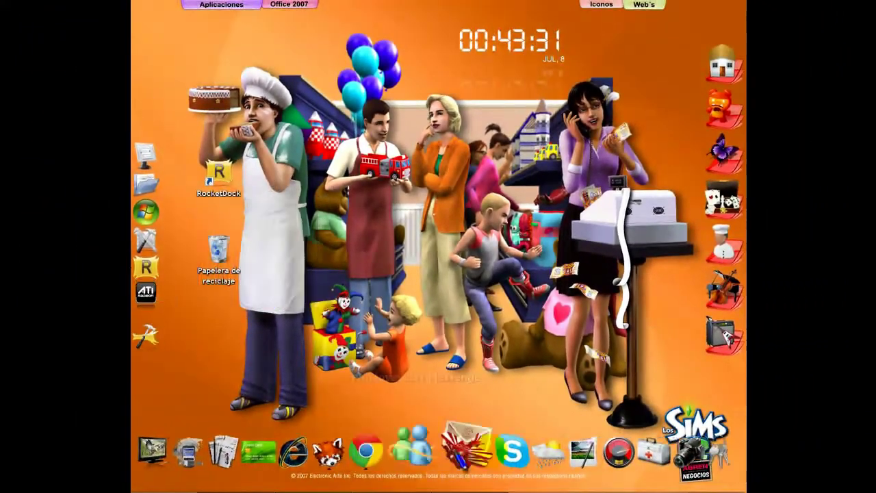
Expand and collapse the lower dock's Programas stack, then open the Programas folder from the ATI stack's fan and close its window.
left_click(563, 437)
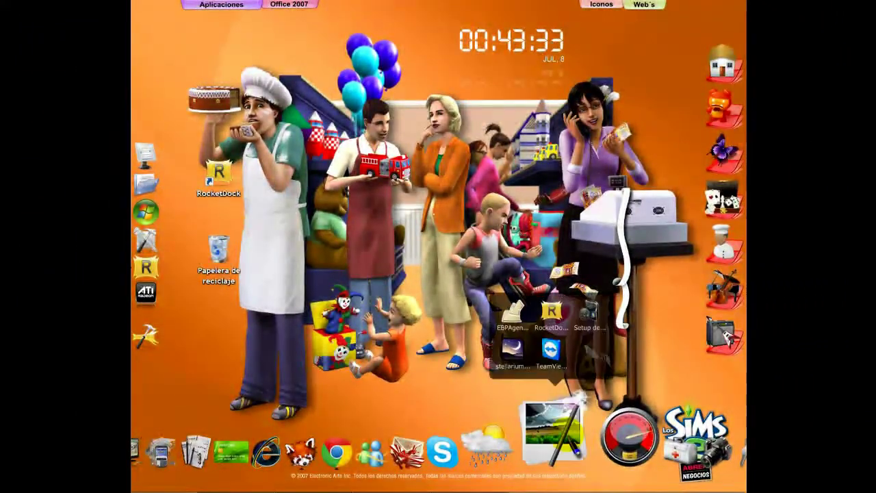
left_click(556, 430)
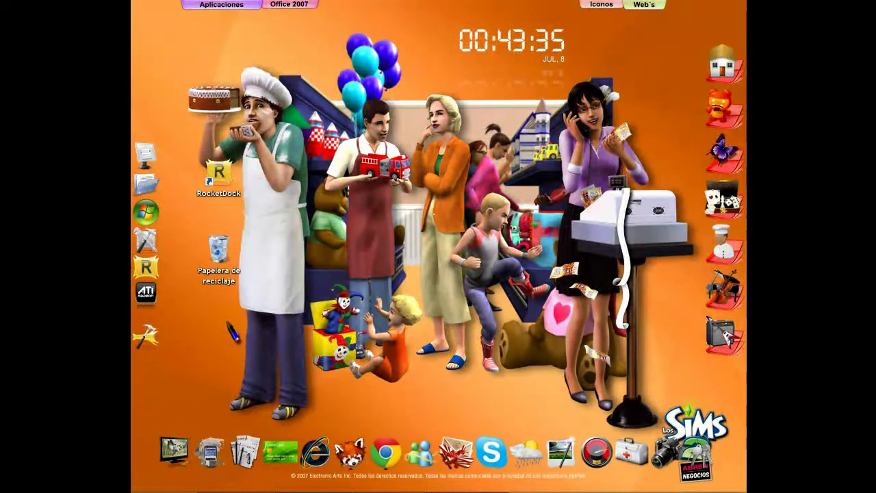
left_click(219, 302)
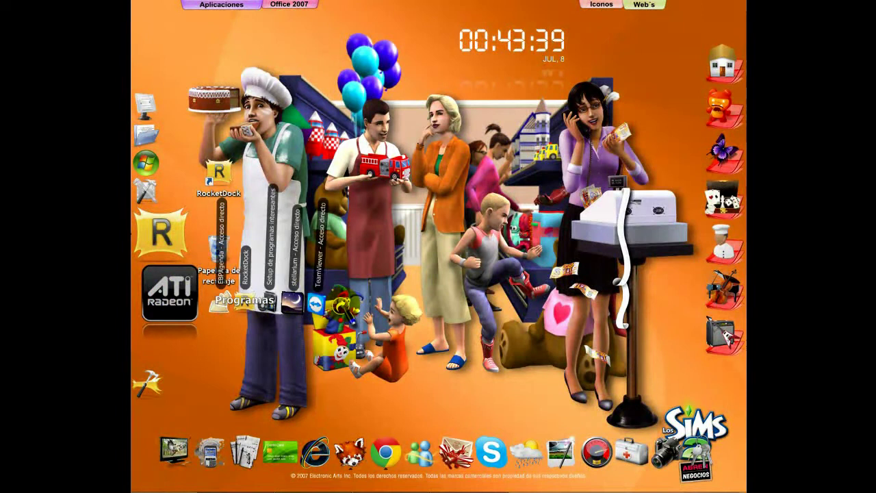
left_click(342, 308)
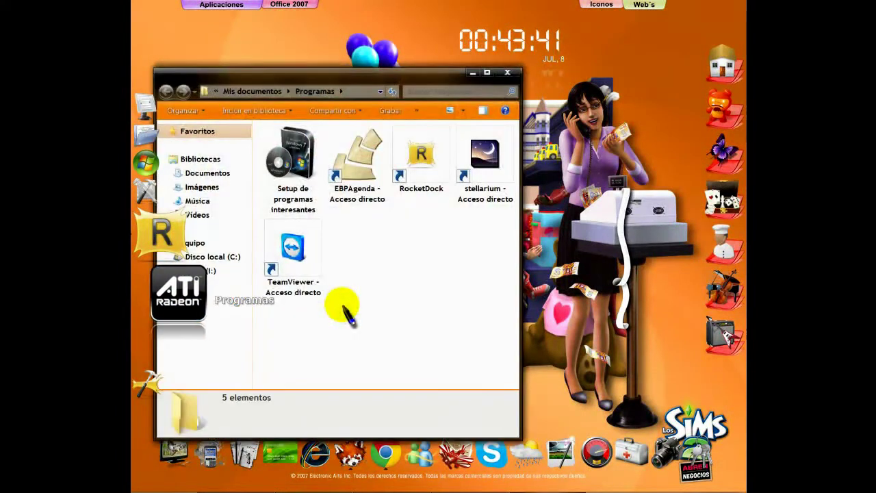
left_click(507, 74)
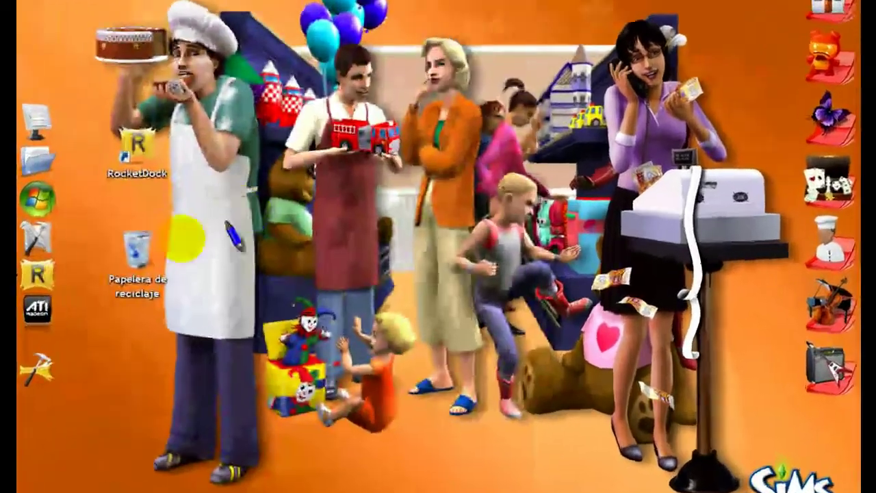
Enable Don't show 'Open folder' for the ATI stack docklet, save the settings and check its fan.
right_click(51, 313)
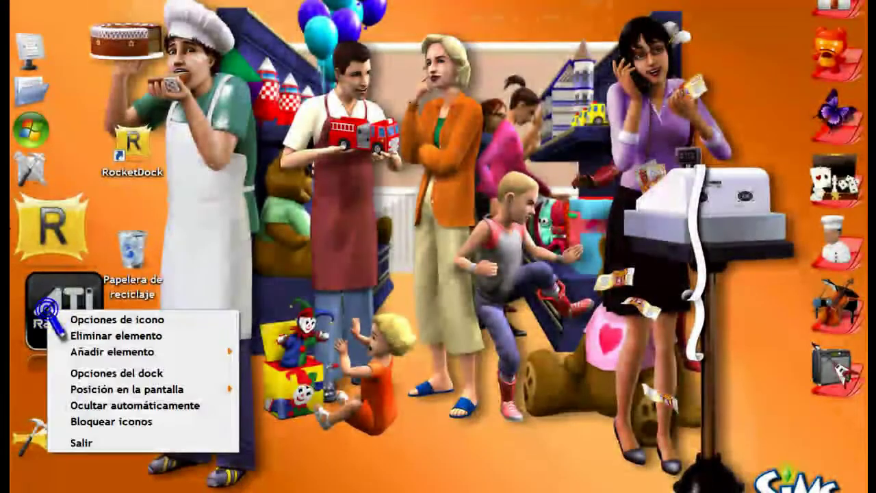
left_click(110, 319)
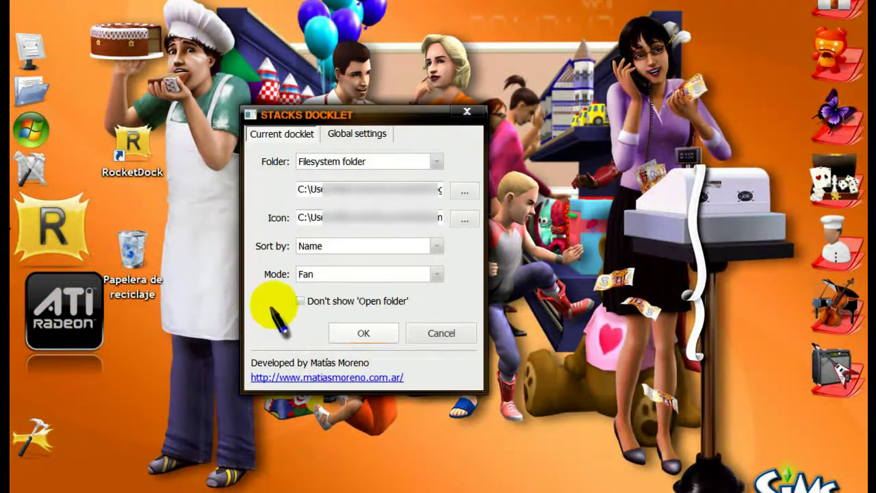
left_click(301, 300)
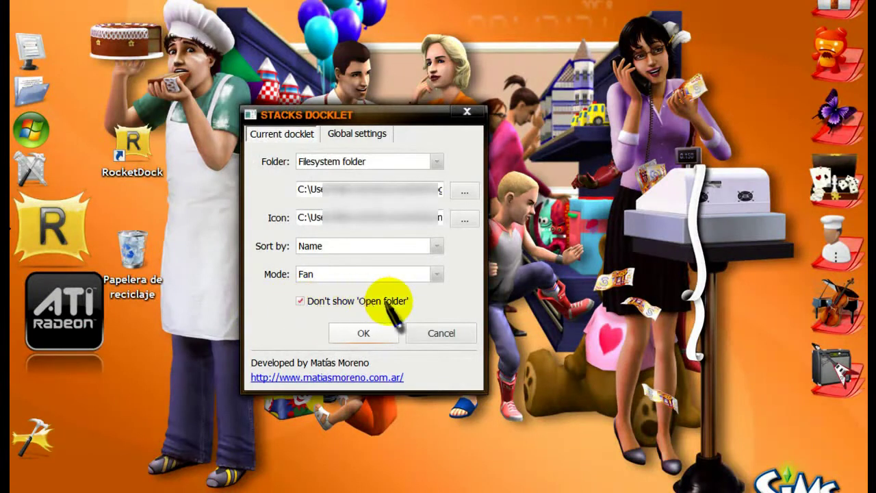
left_click(364, 333)
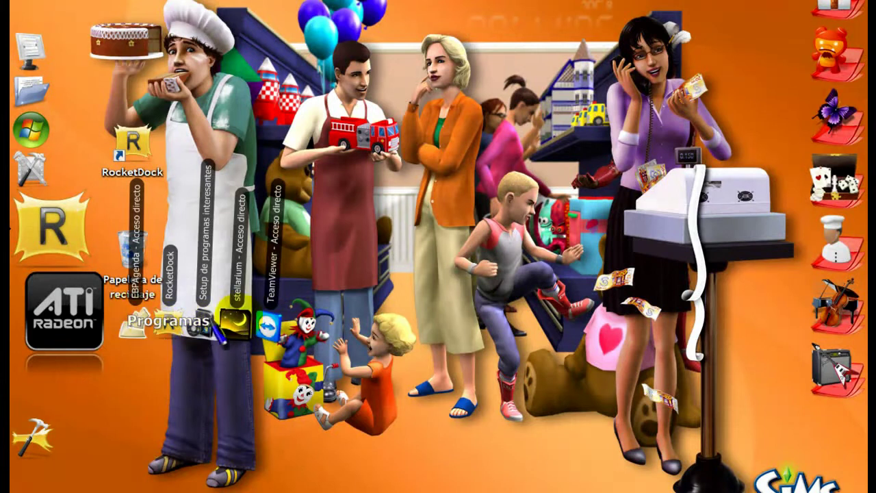
left_click(235, 322)
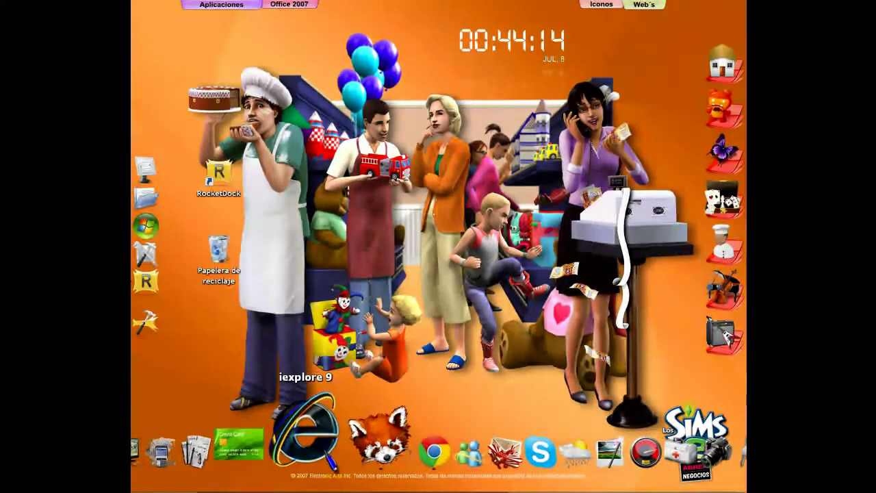
Switch to the browser and look through the first and fifth pages of RocketDock's popular docklets, ending back on the desktop.
mouse_move(294, 489)
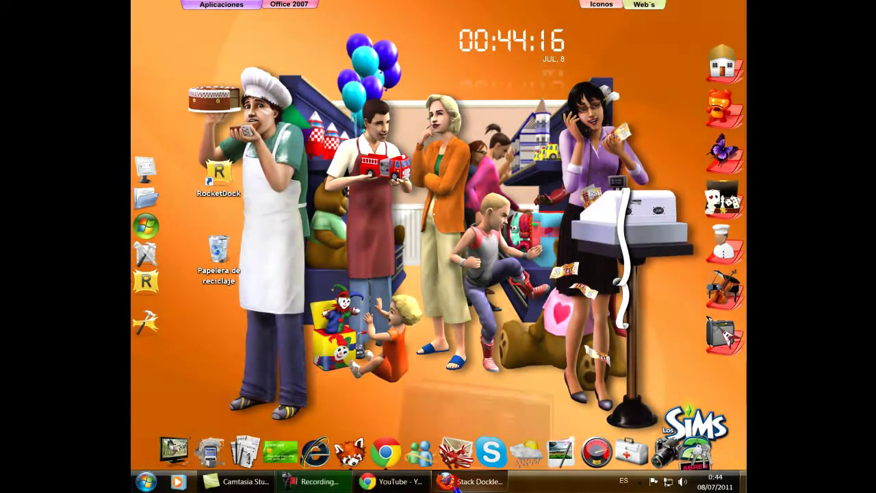
left_click(465, 482)
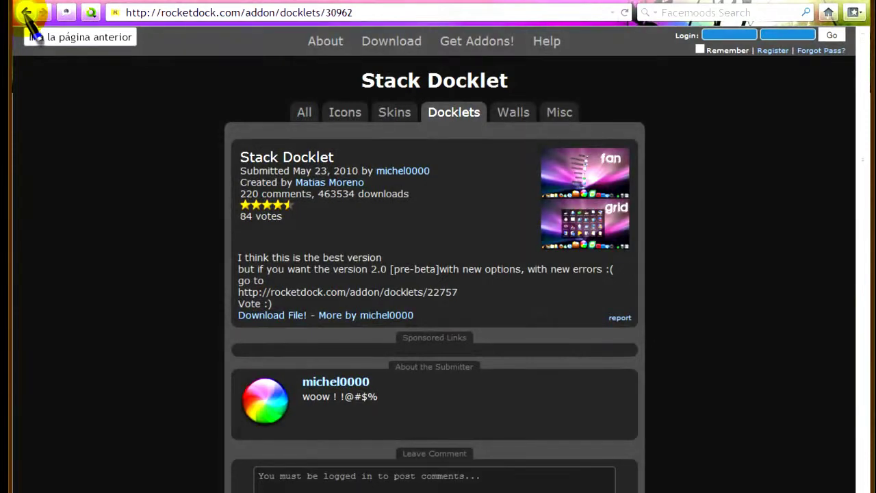
left_click(25, 12)
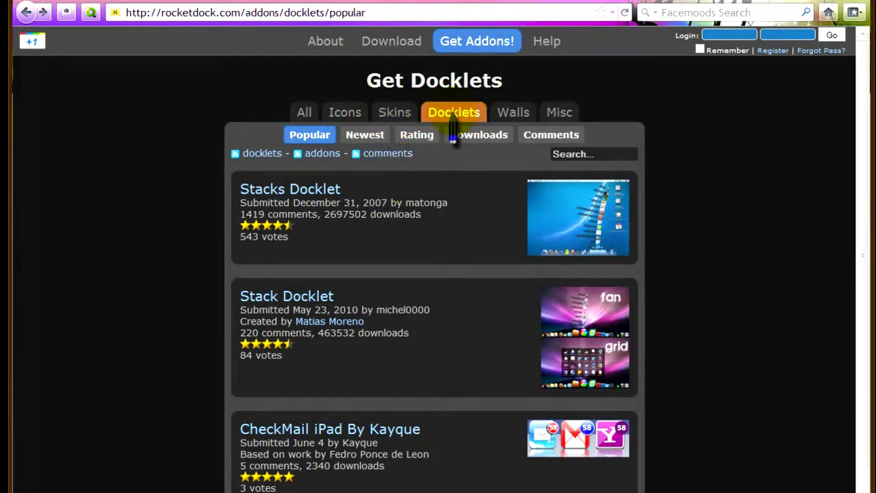
scroll(469, 251, "down", 5)
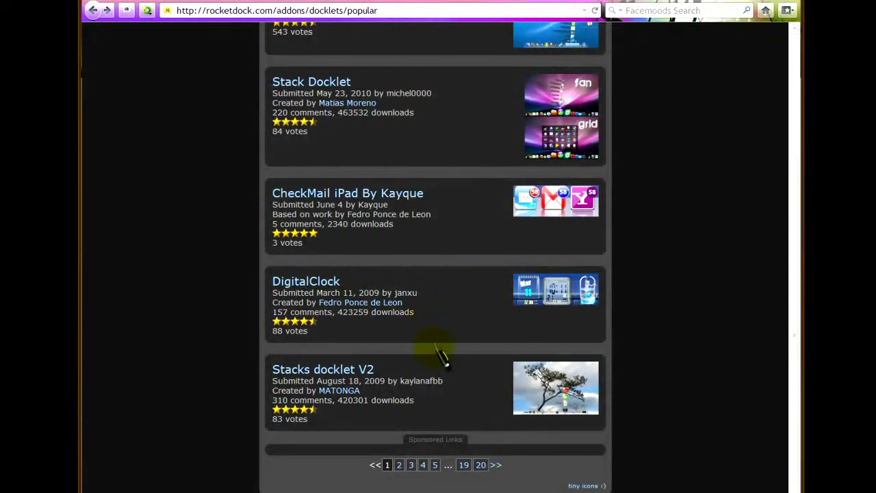
left_click(435, 465)
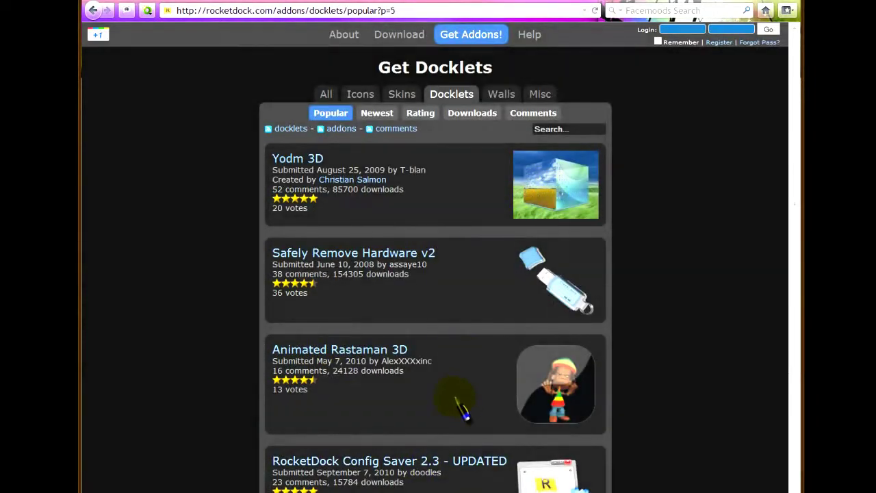
scroll(460, 410, "down", 2)
scroll(452, 342, "down", 4)
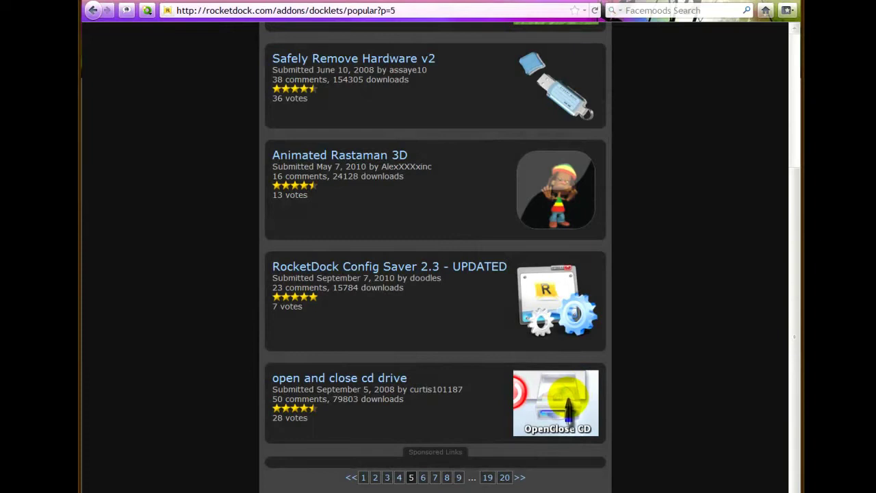
scroll(340, 233, "up", 5)
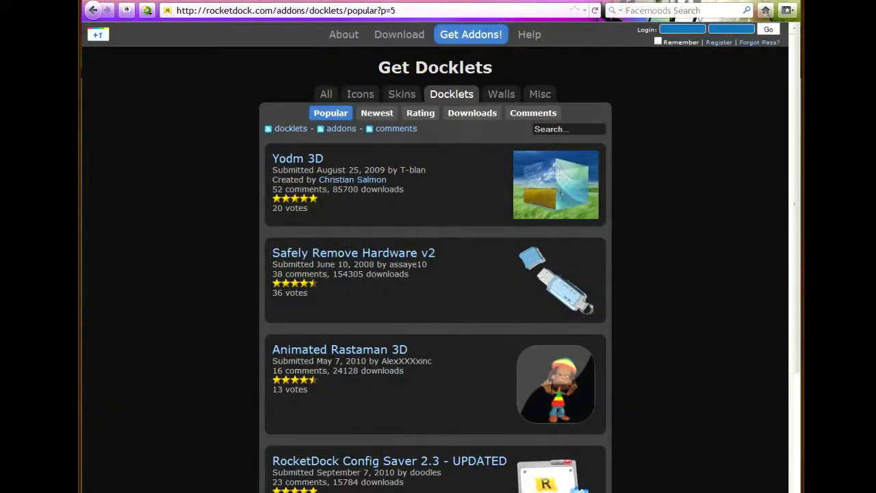
left_click(654, 5)
Enable Ocultar automáticamente in the left dock's configuration, accept the options and reveal the hidden dock at the screen edge.
left_click(110, 344)
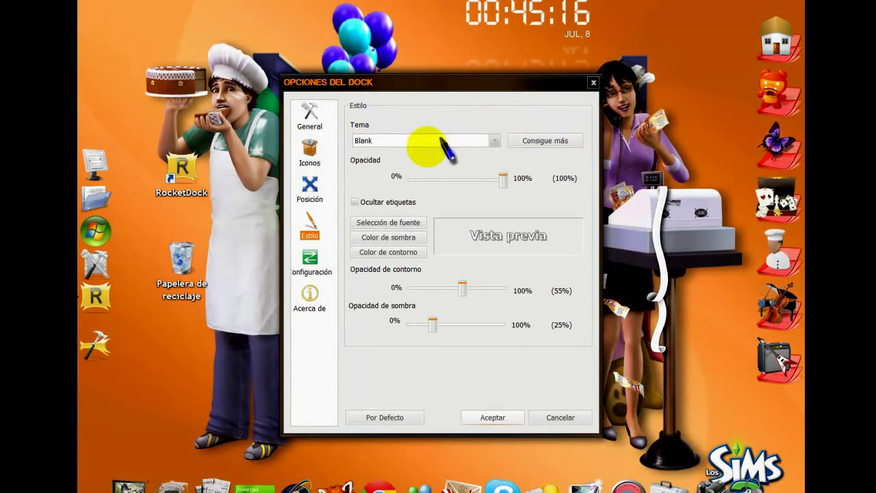
left_click(311, 262)
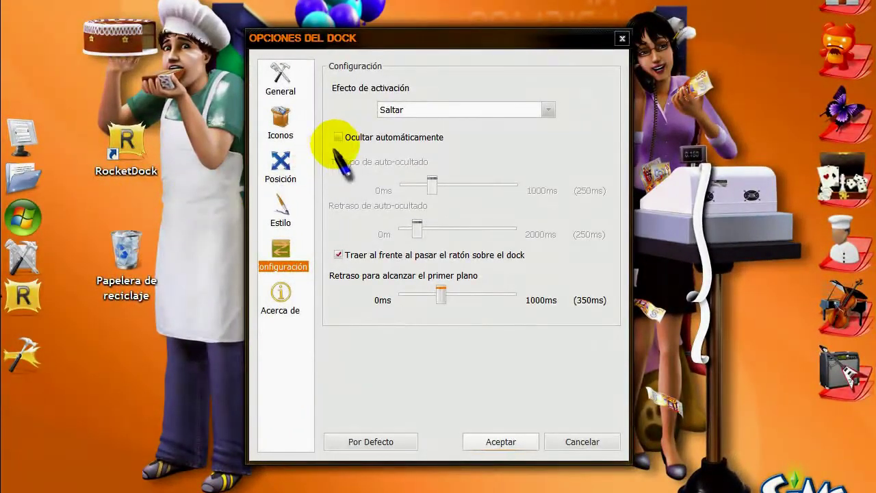
left_click(338, 137)
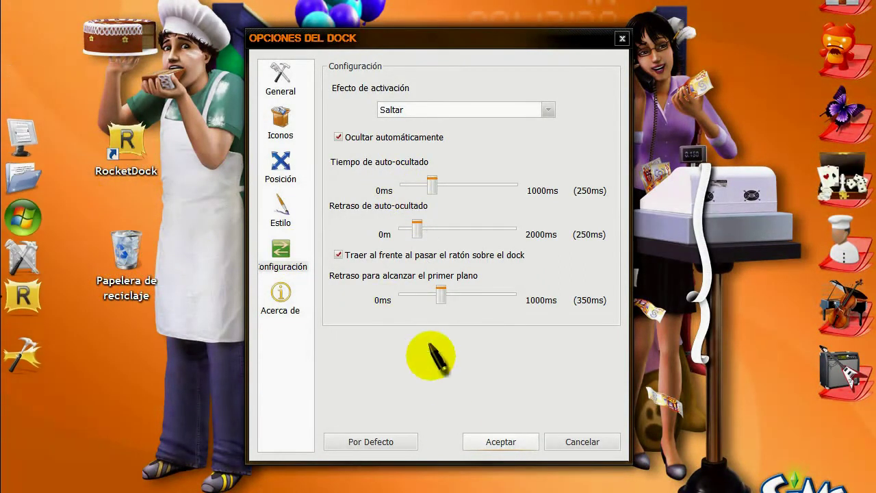
left_click(499, 441)
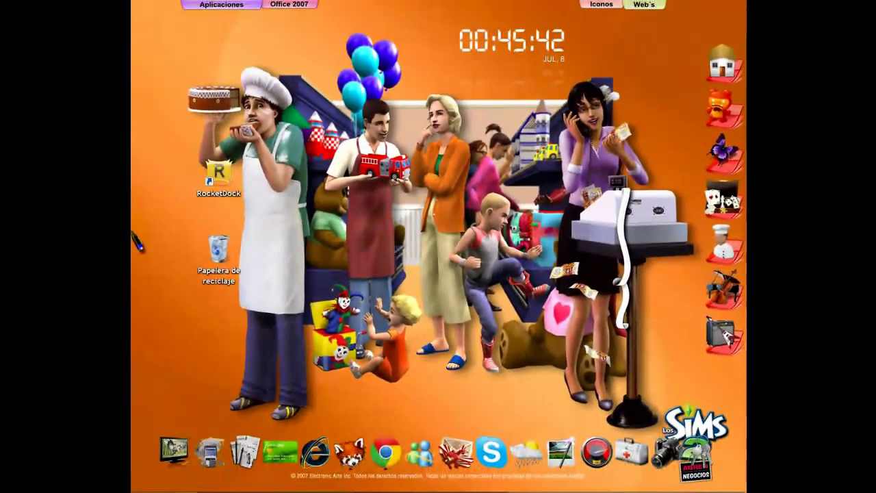
mouse_move(135, 240)
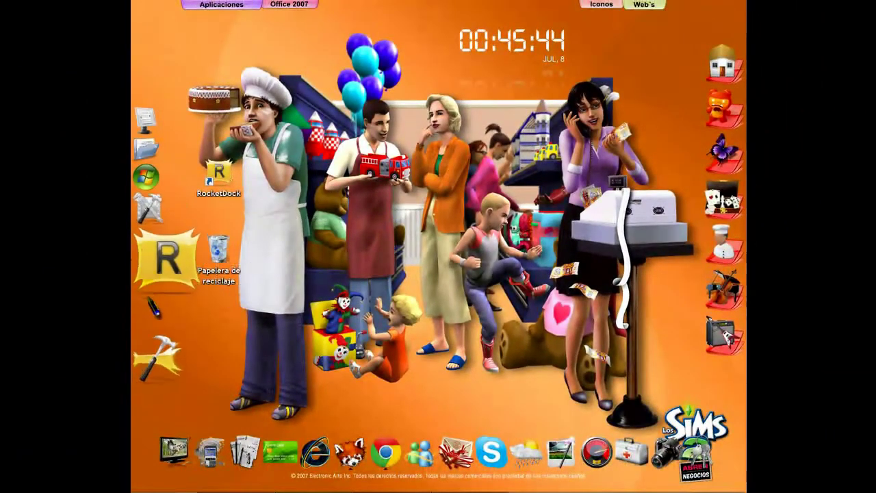
Reopen the dock options, clear Ocultar automáticamente and view the Acerca de information.
left_click(167, 322)
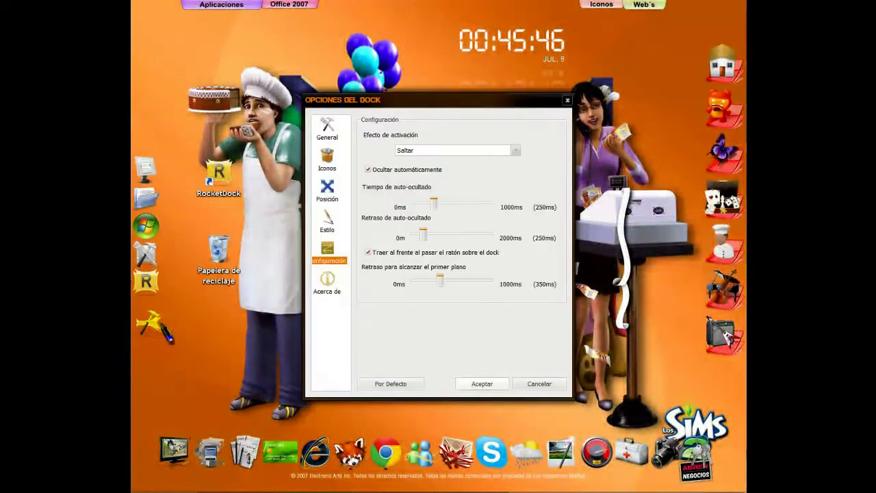
left_click(368, 170)
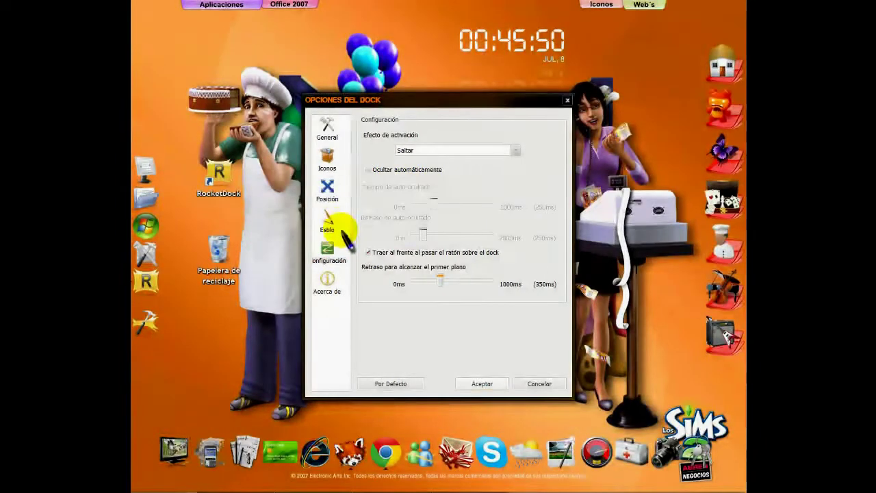
left_click(329, 283)
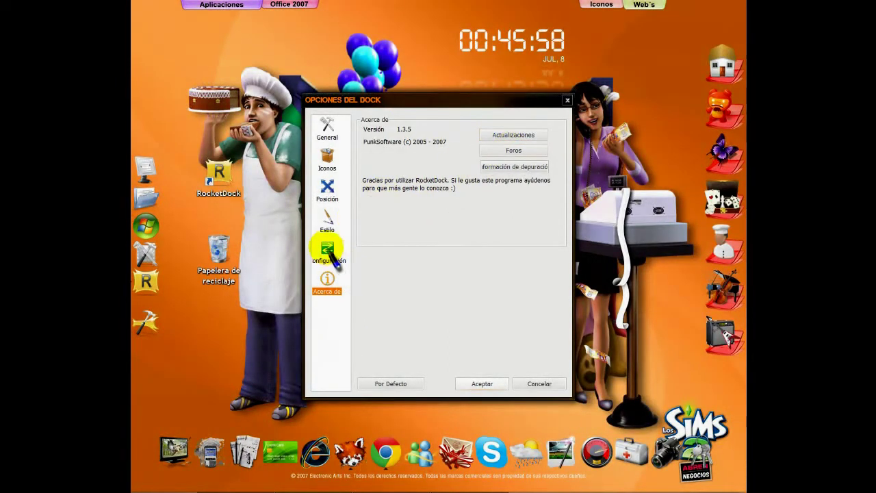
Open the online skins gallery from the dock's Estilo settings and close the options window without accepting.
left_click(330, 228)
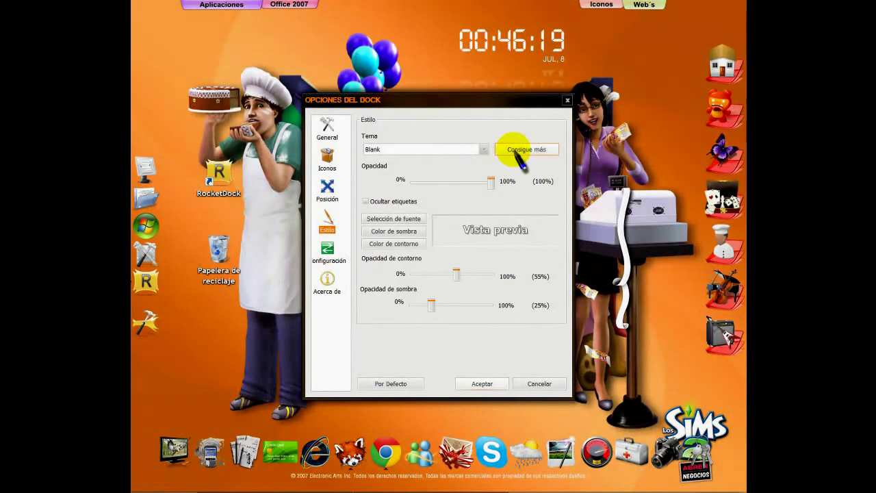
mouse_move(438, 489)
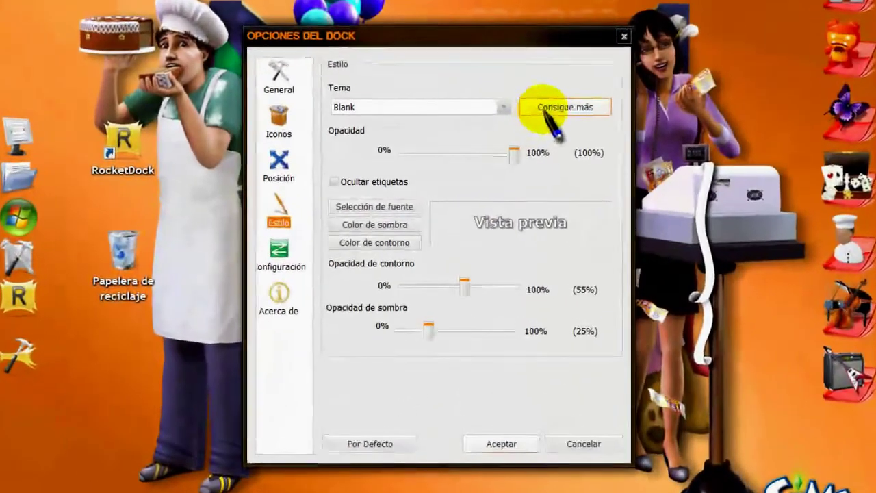
left_click(521, 150)
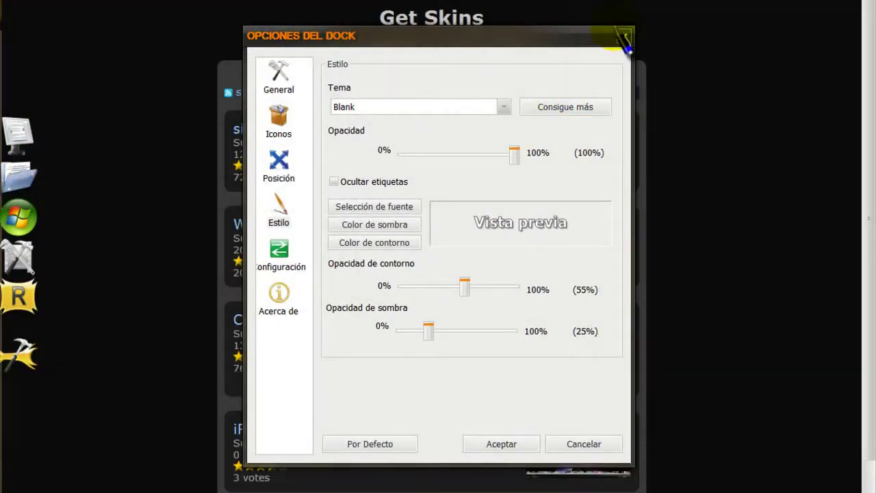
left_click(622, 35)
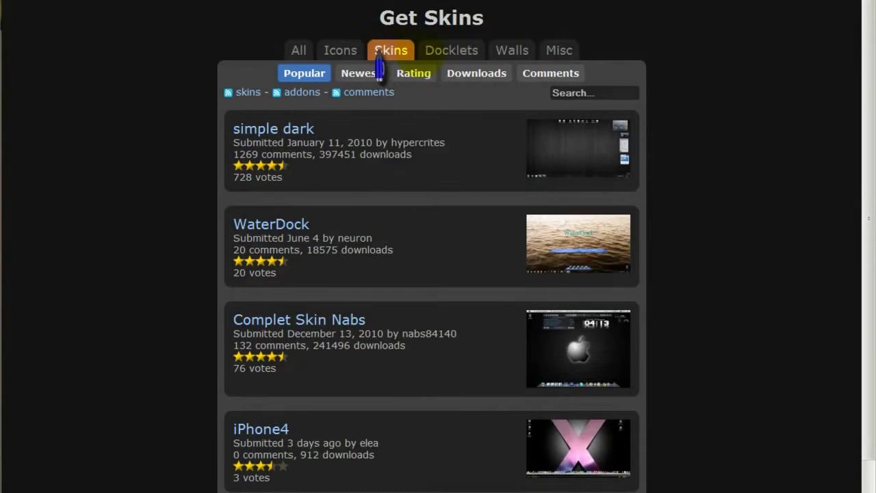
Browse the Walls and Icons galleries, open page 5 of the popular icons, and return to the desktop to reveal the left dock.
left_click(515, 56)
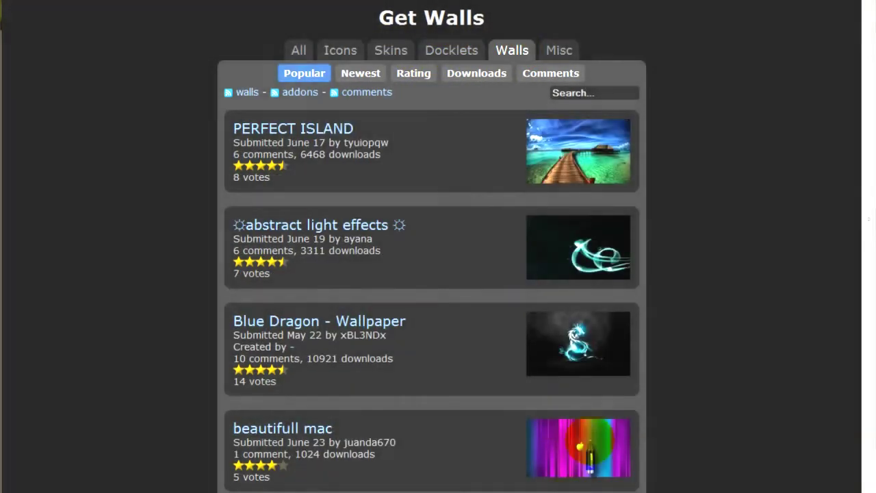
scroll(401, 434, "down", 1)
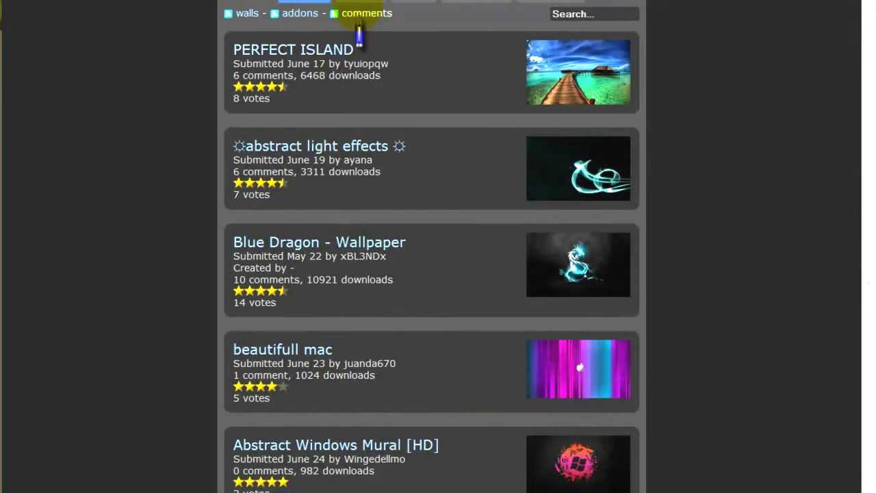
scroll(349, 79, "up", 1)
left_click(347, 50)
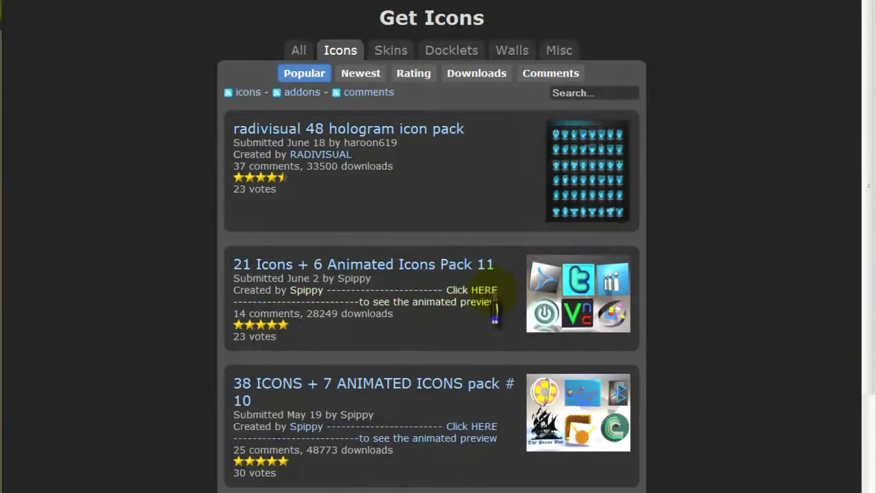
scroll(497, 311, "down", 3)
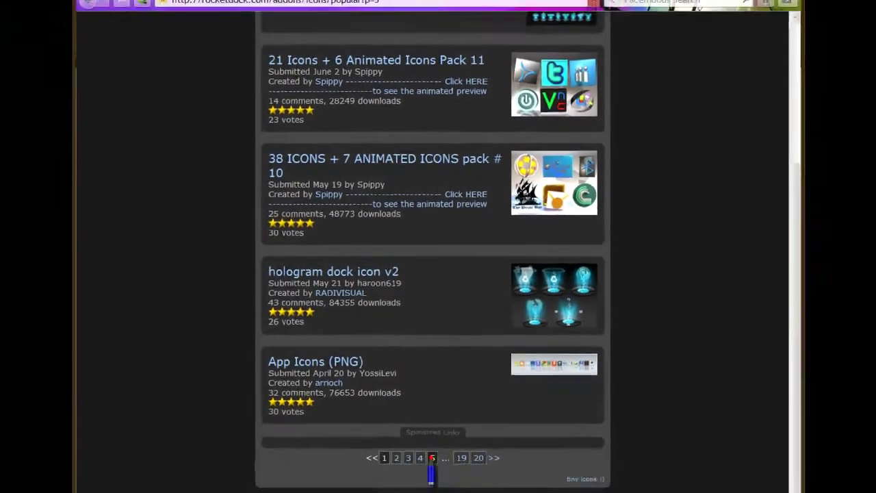
left_click(430, 457)
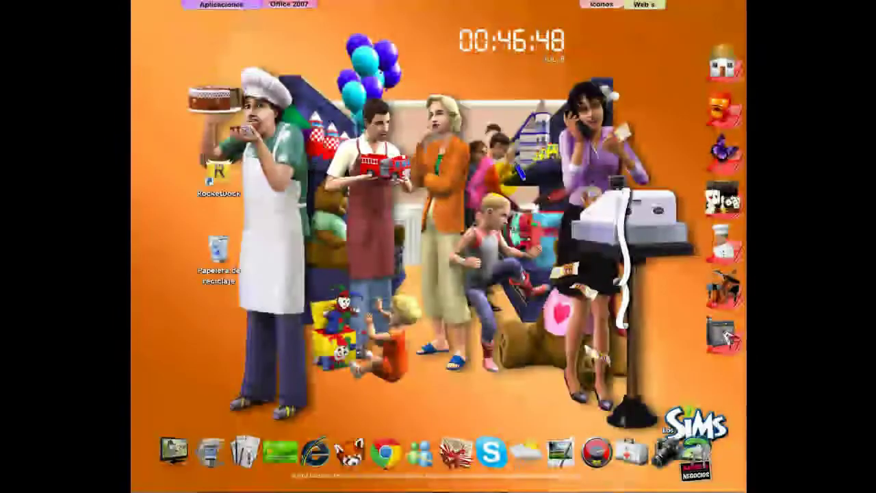
mouse_move(137, 261)
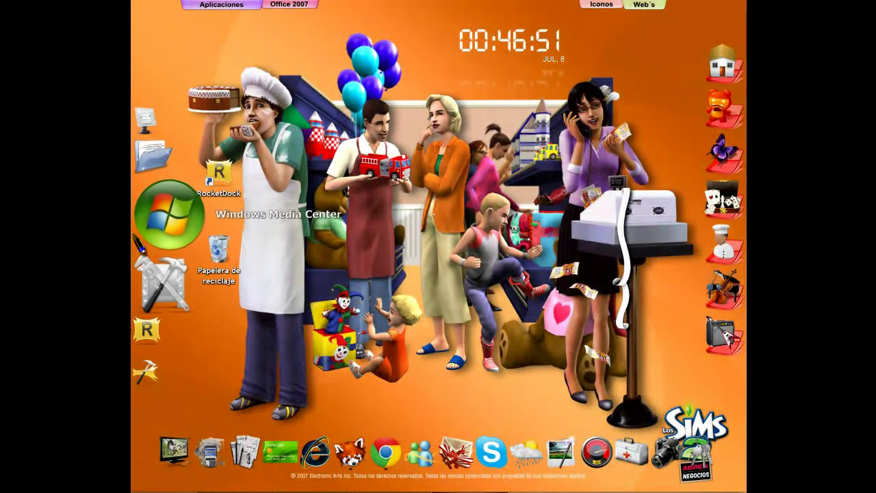